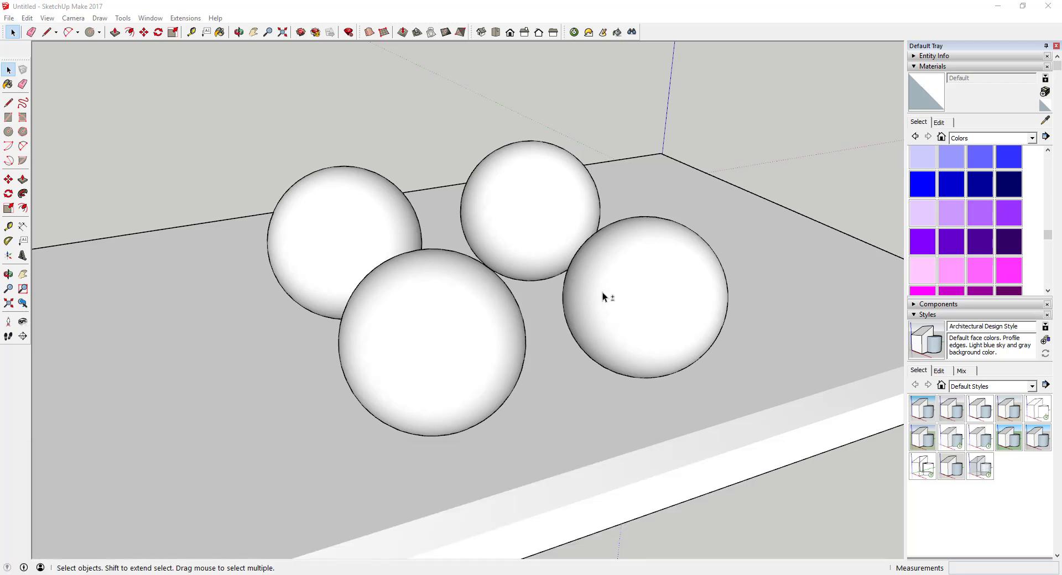
Paint the back-left sphere bright red with Color A05 and the back-right sphere dark red with Color A08.
scroll(603, 292, "down", 6)
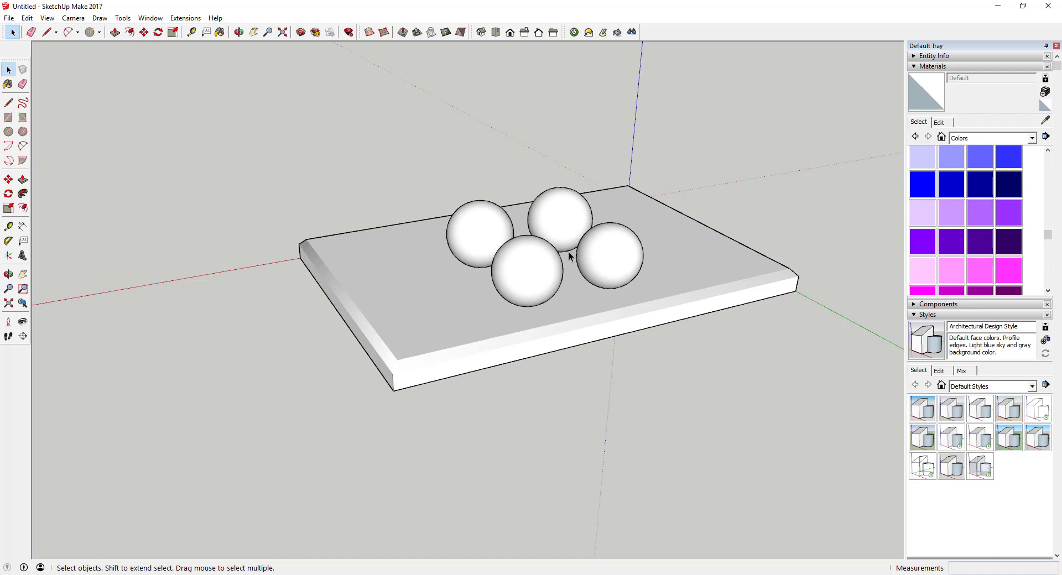
scroll(532, 269, "up", 5)
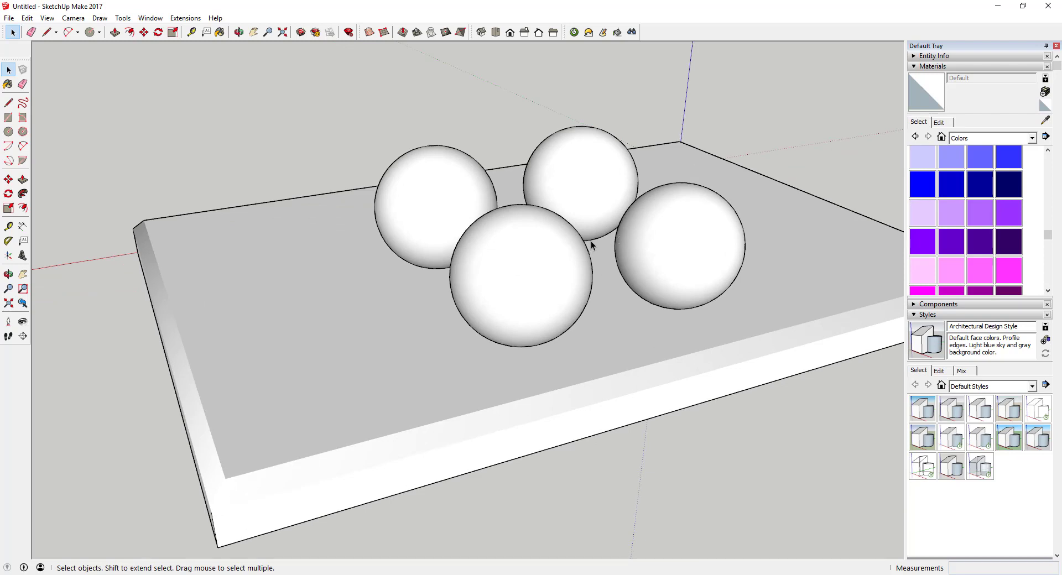
middle_click_drag(592, 245, 585, 244)
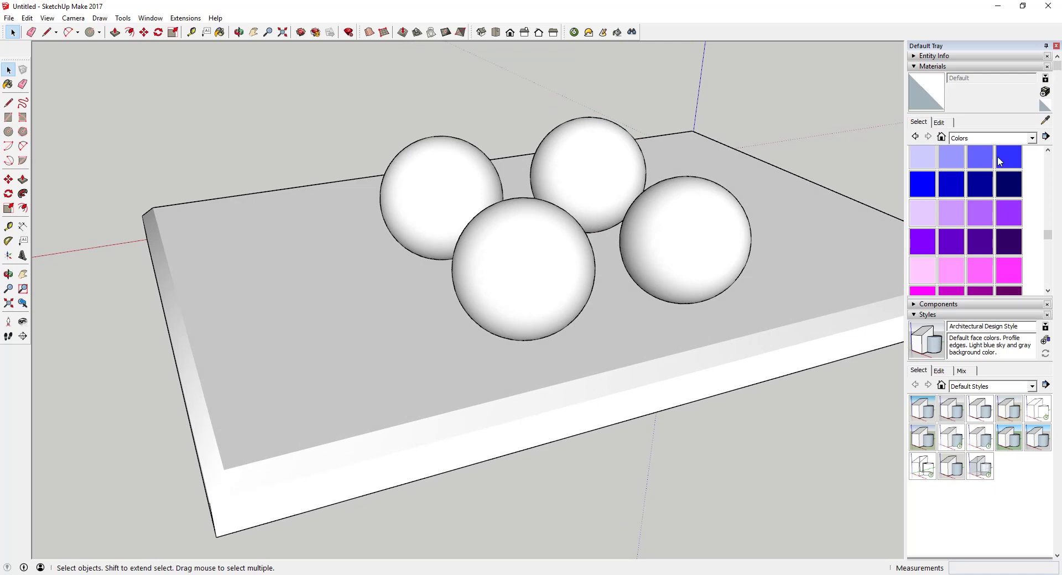
scroll(947, 192, "up", 10)
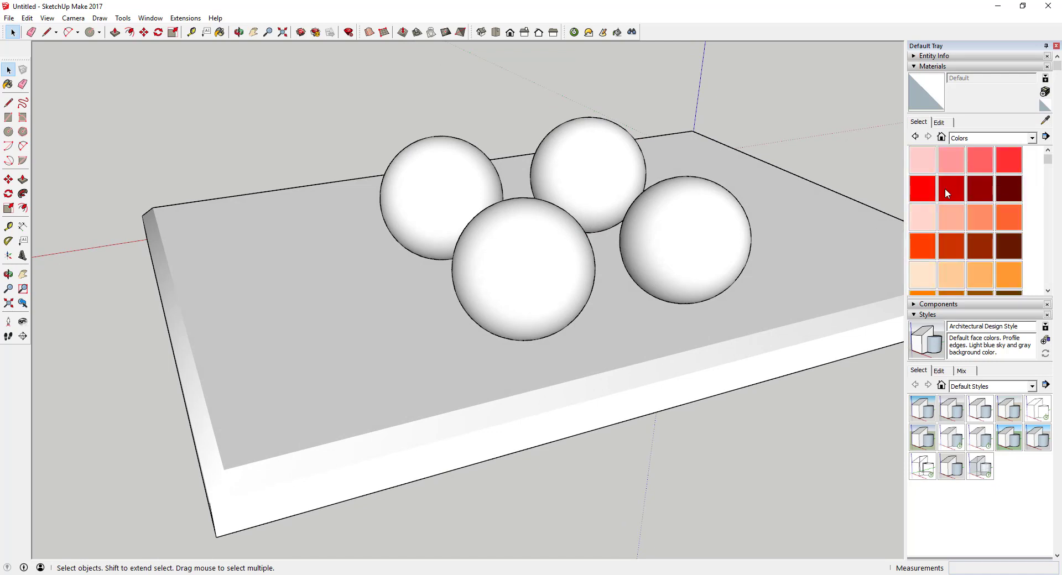
left_click(931, 183)
left_click(464, 175)
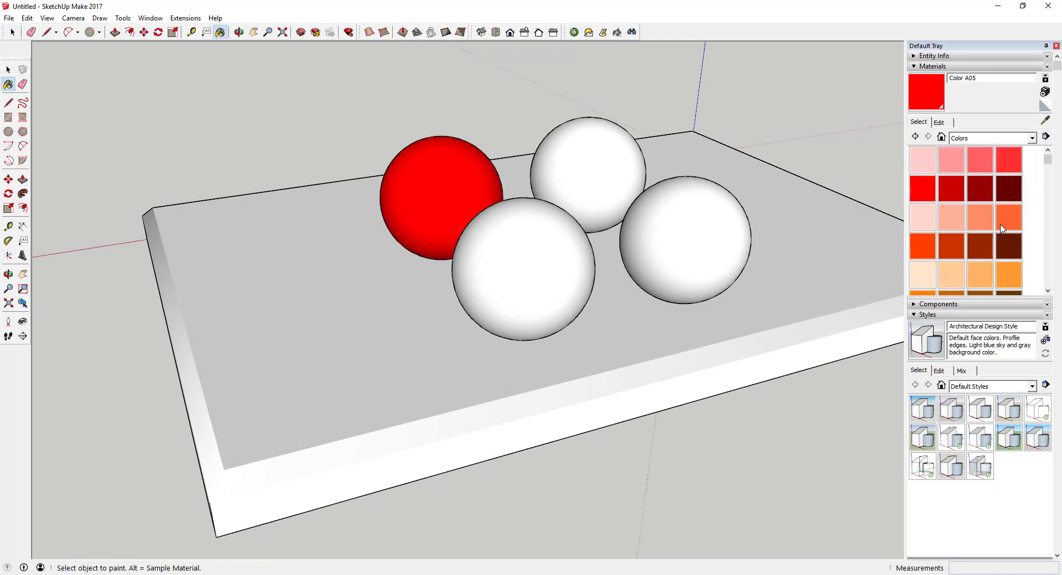
scroll(1001, 229, "down", 3)
scroll(997, 226, "up", 3)
left_click(1009, 190)
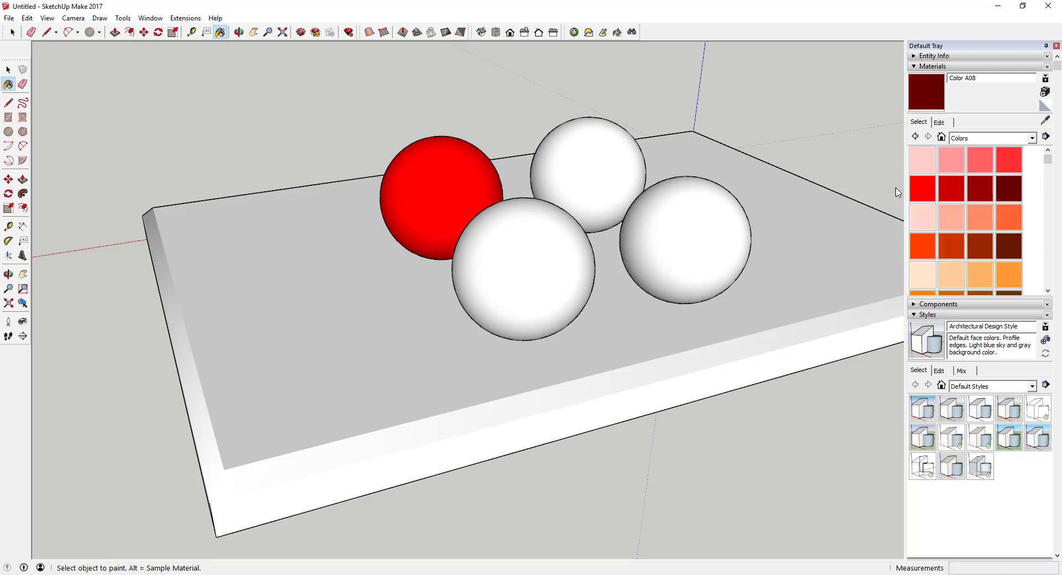
left_click(625, 157)
Paint the front sphere yellow with Color E04 and the remaining white sphere purple with Color J06.
scroll(973, 243, "down", 6)
scroll(991, 233, "up", 3)
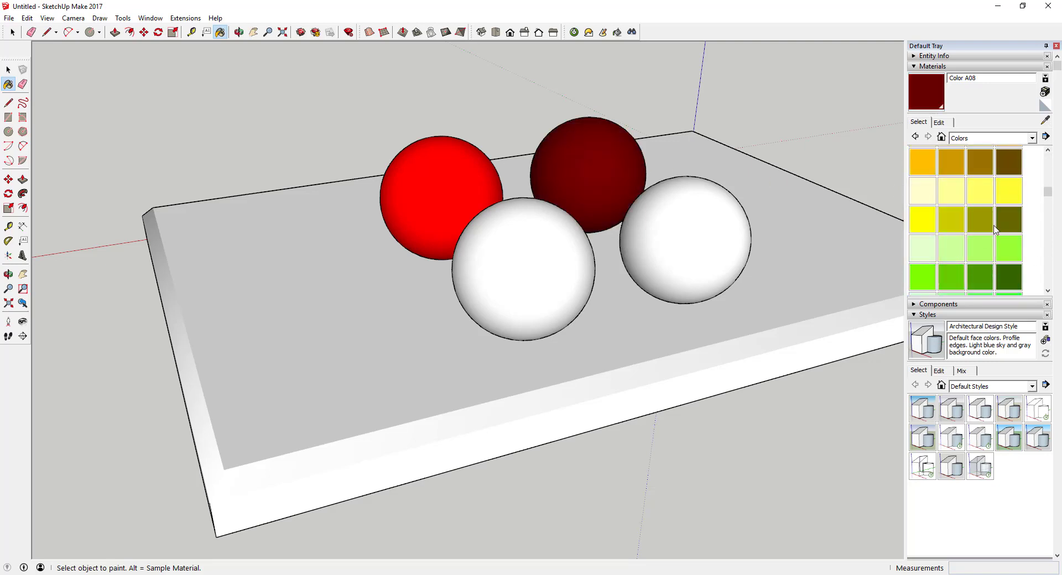
left_click(1011, 193)
left_click(548, 249)
scroll(957, 222, "down", 6)
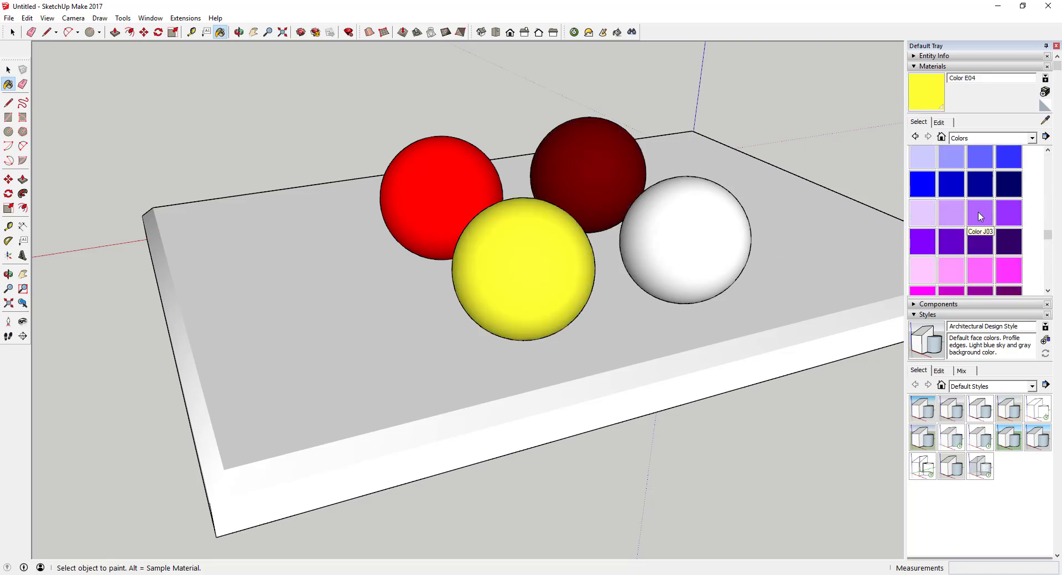
left_click(952, 242)
left_click(669, 225)
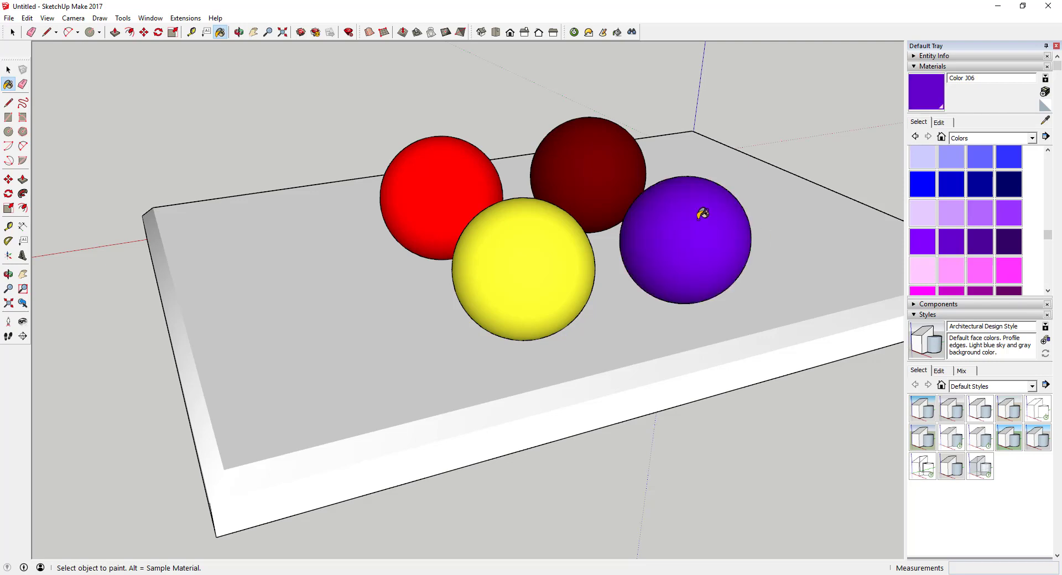
Apply the Wood Veneer 01 material from the Wood collection to the slab under the spheres.
mouse_move(703, 213)
middle_mouse_down()
mouse_move(706, 229)
mouse_move(728, 237)
middle_mouse_up()
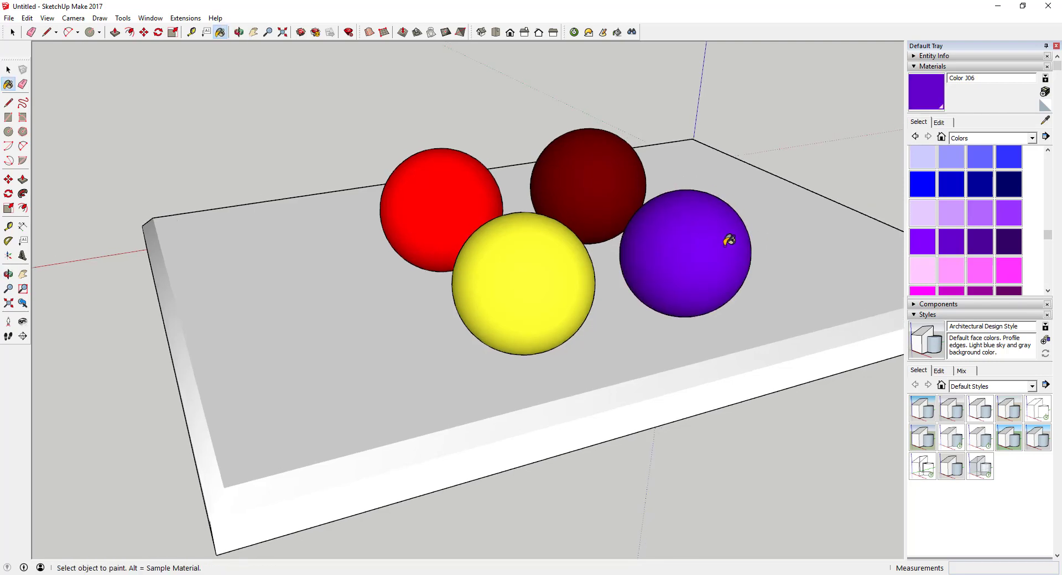
left_click(996, 140)
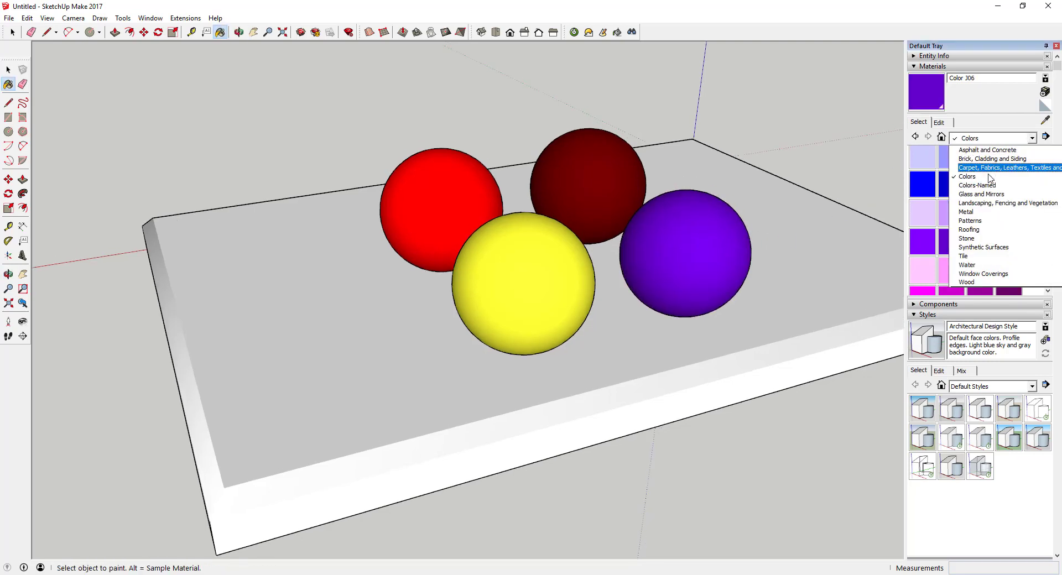
left_click(984, 284)
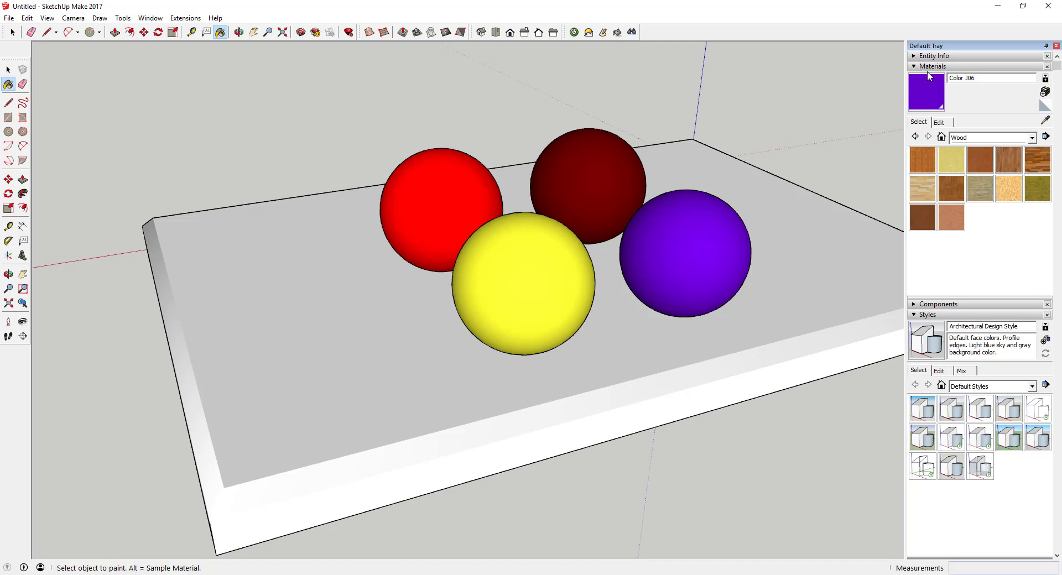
left_click(929, 223)
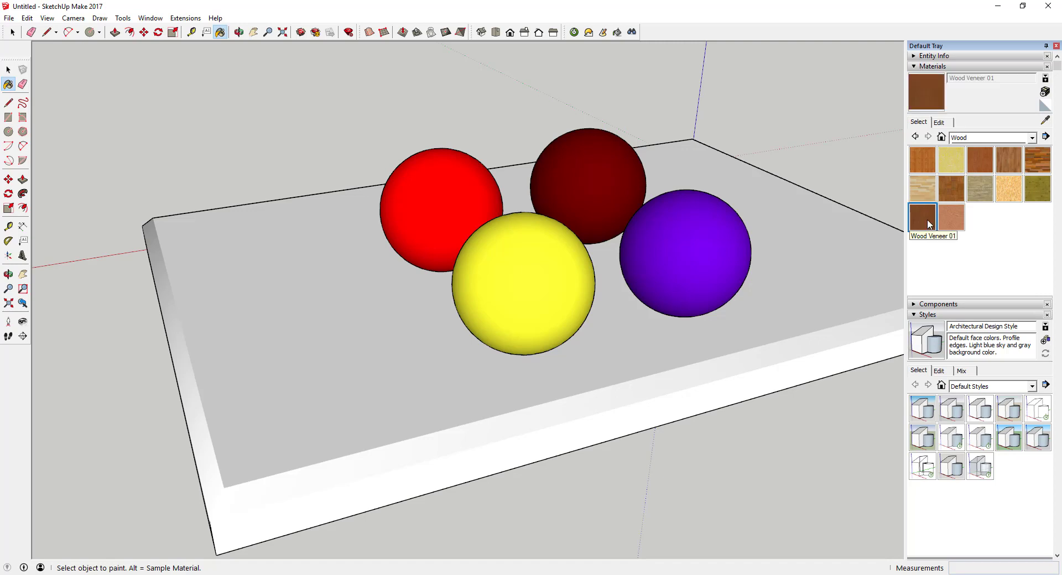
left_click(839, 255)
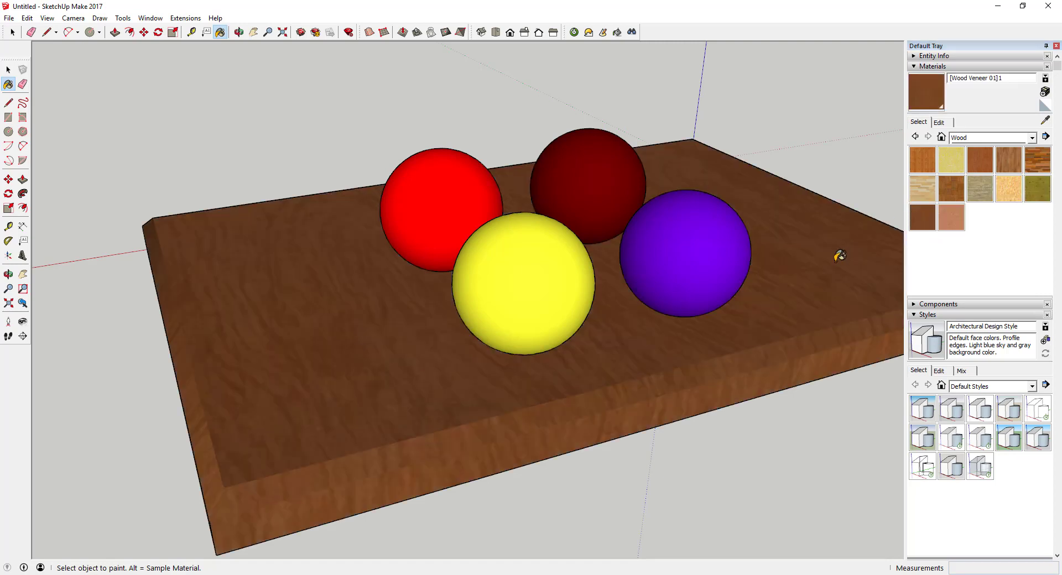
Set the texture size of the slab's wood veneer material to 2' and deselect the slab.
key("space")
left_click(809, 268)
left_click(946, 124)
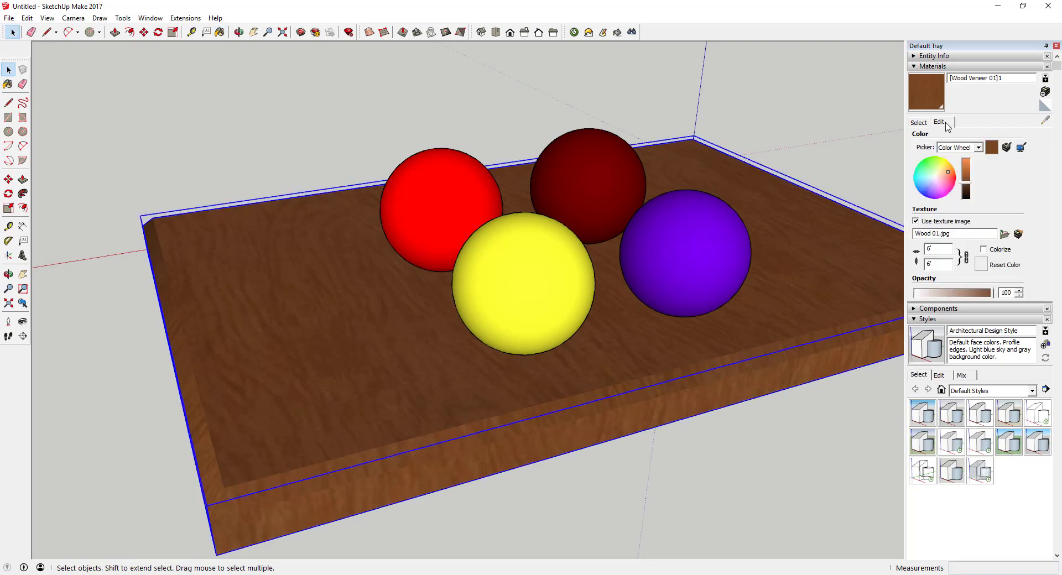
double_click(941, 249)
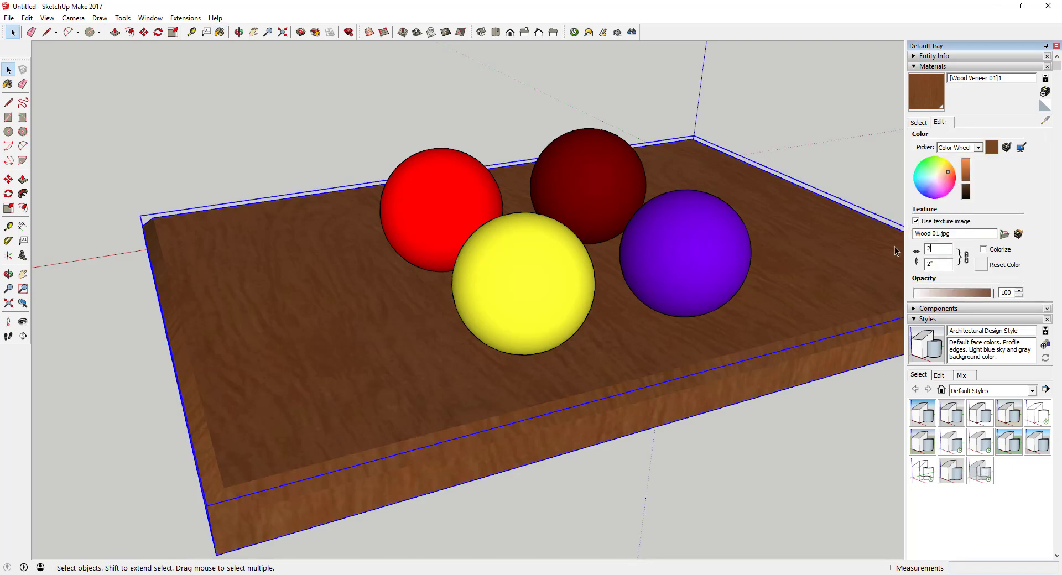
type("2")
key("Return")
scroll(313, 324, "down", 2)
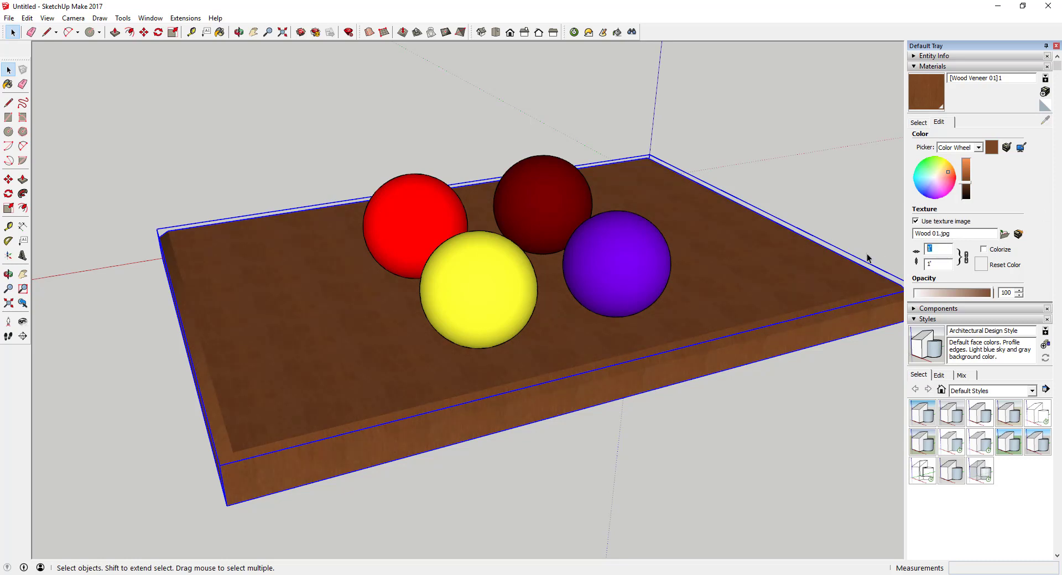
type("2")
key("Return")
left_click(835, 185)
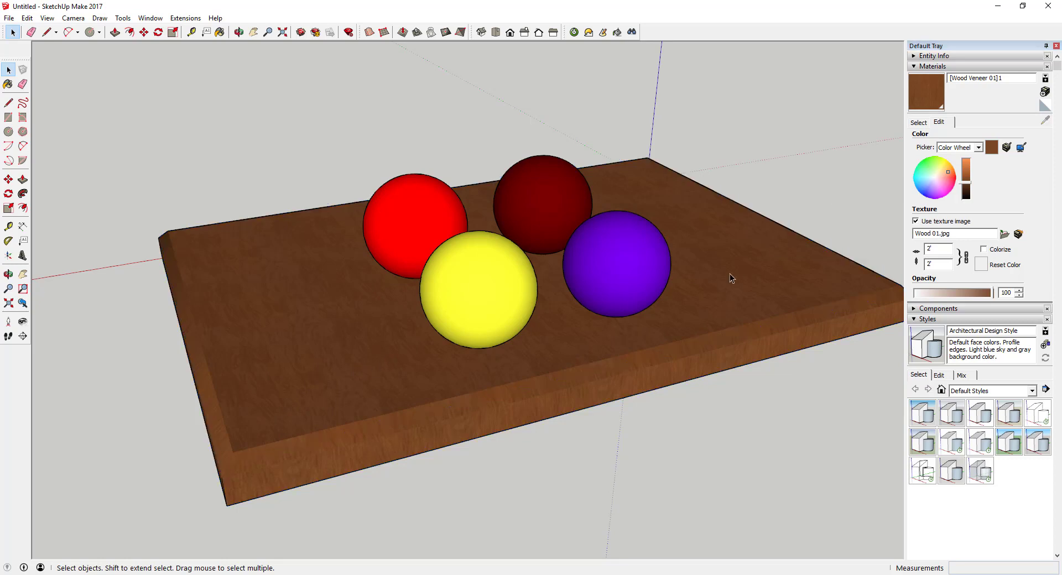
Render the current view in Twilight Render at 800x600 with the 01. Prelim preset, and close the render without saving the image.
scroll(692, 269, "up", 2)
middle_click_drag(698, 267, 666, 256, "shift")
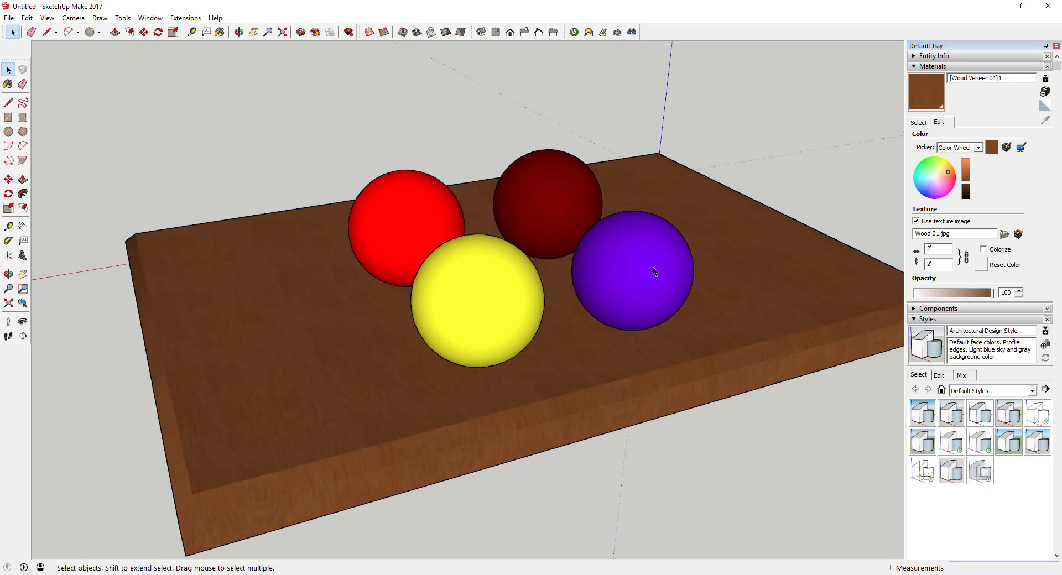
left_click(574, 31)
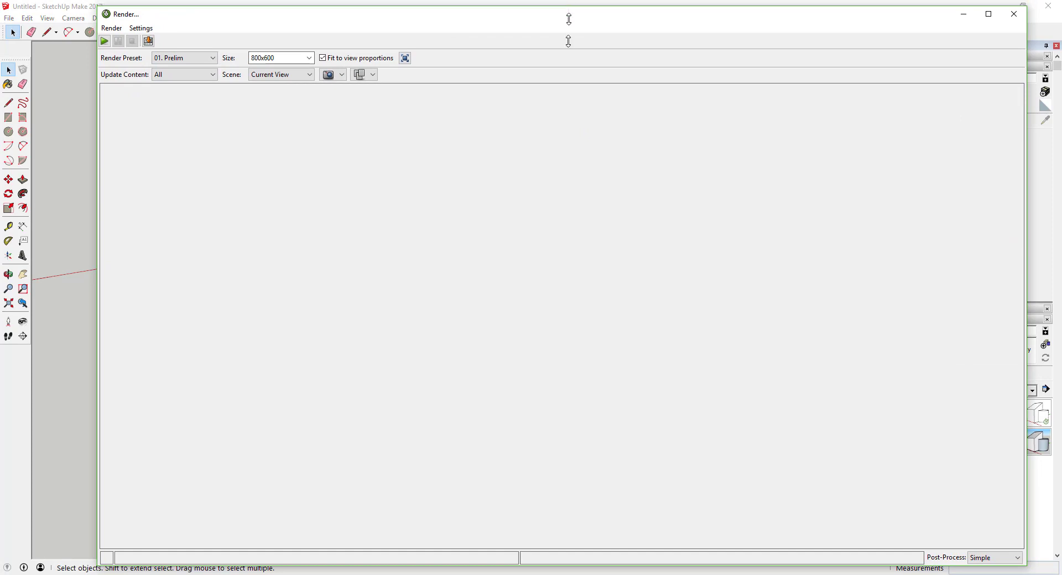
left_click_drag(569, 19, 570, 69)
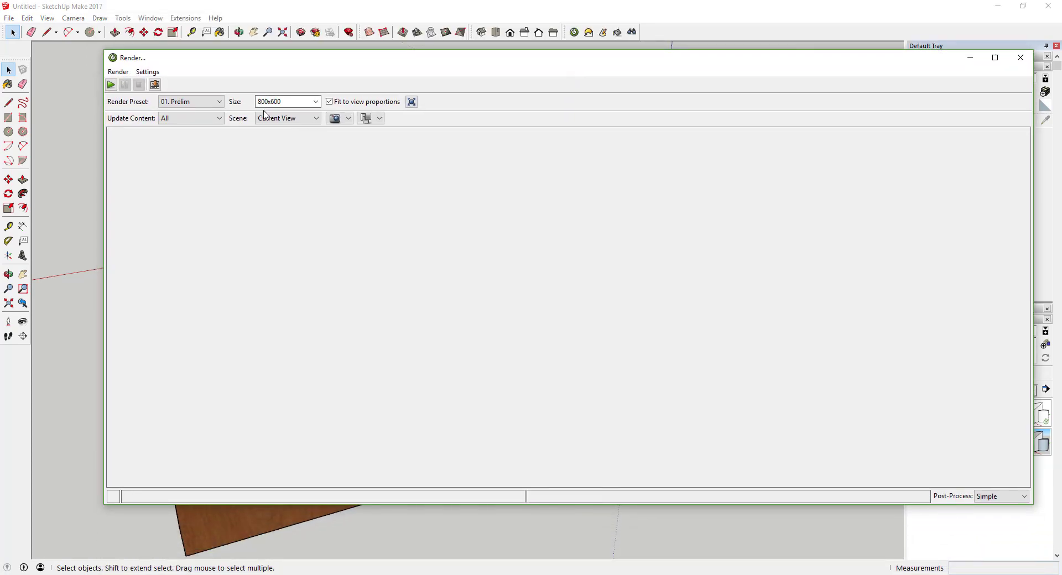
left_click(317, 102)
left_click(317, 102)
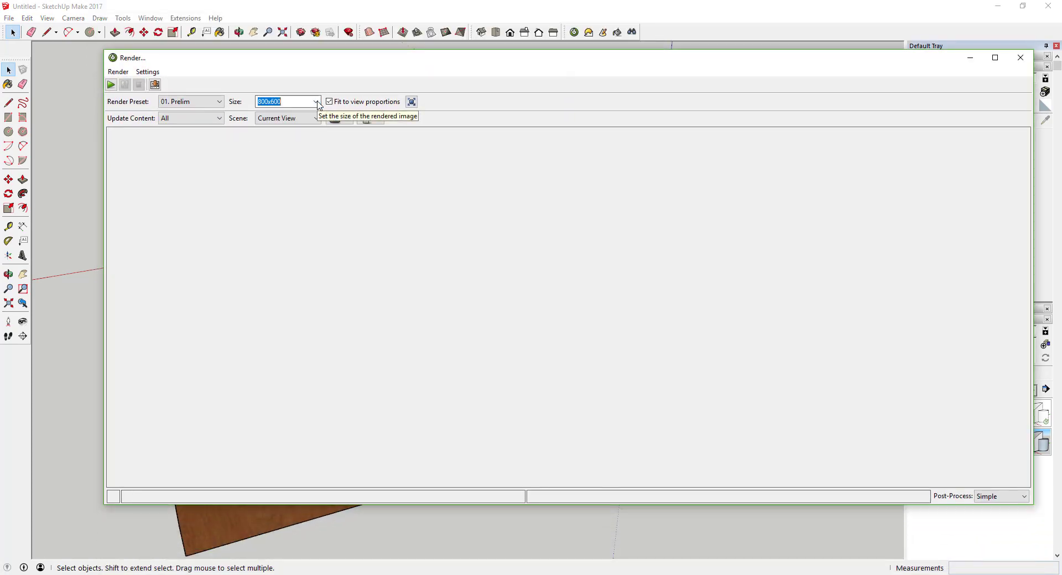
left_click(211, 104)
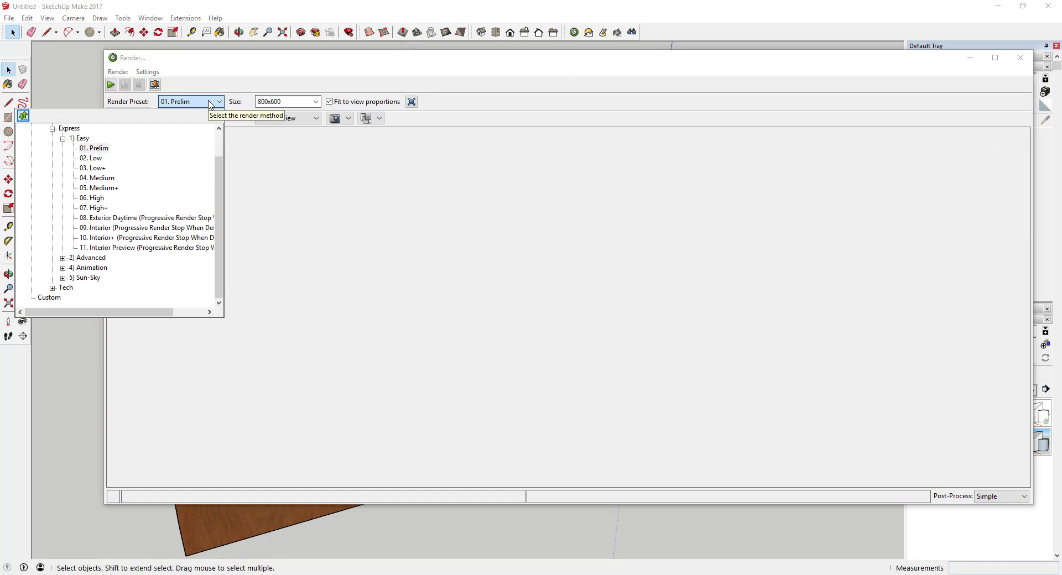
left_click(211, 104)
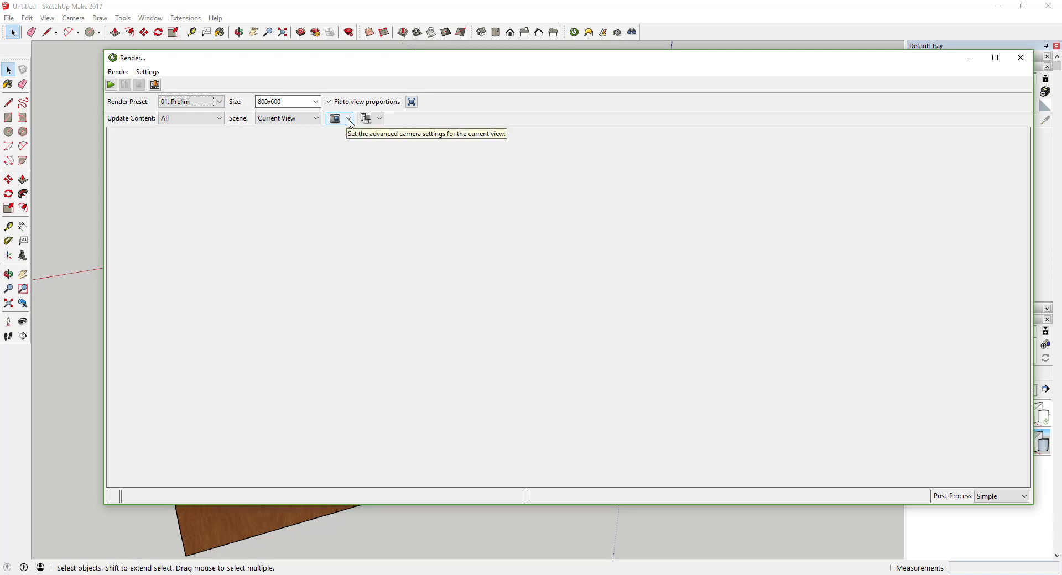
left_click(219, 101)
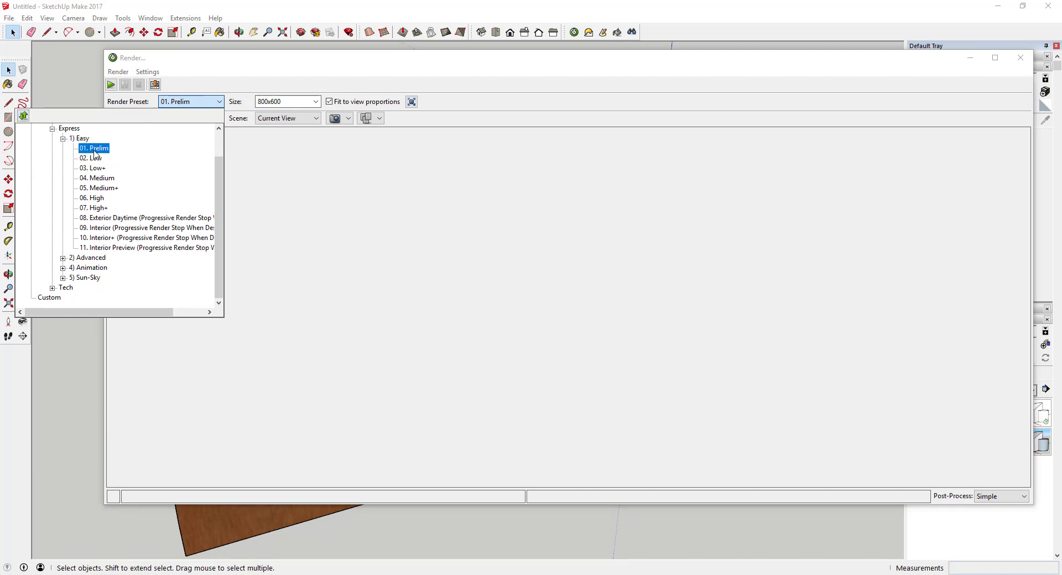
left_click(448, 230)
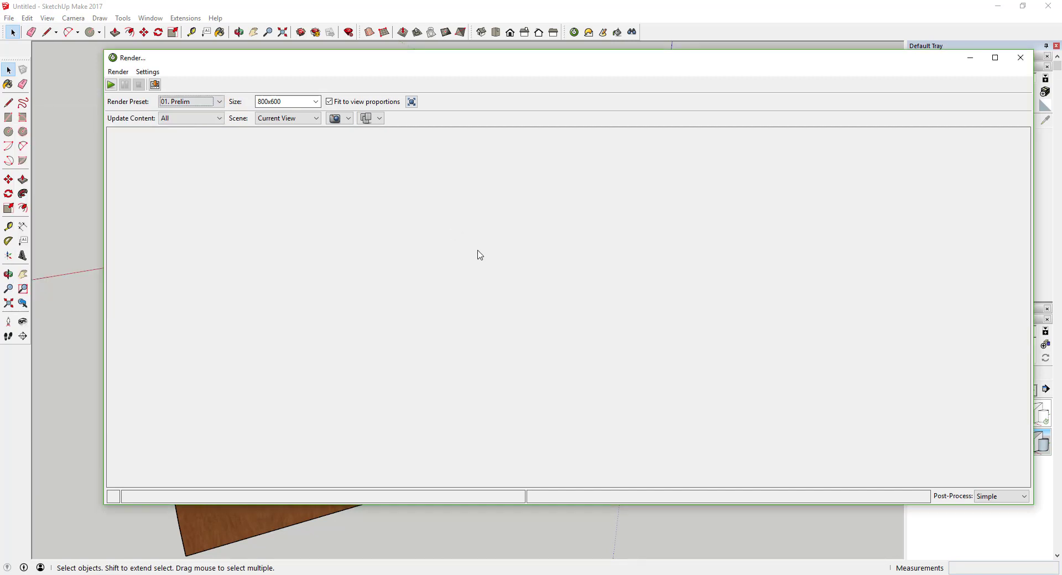
left_click(110, 86)
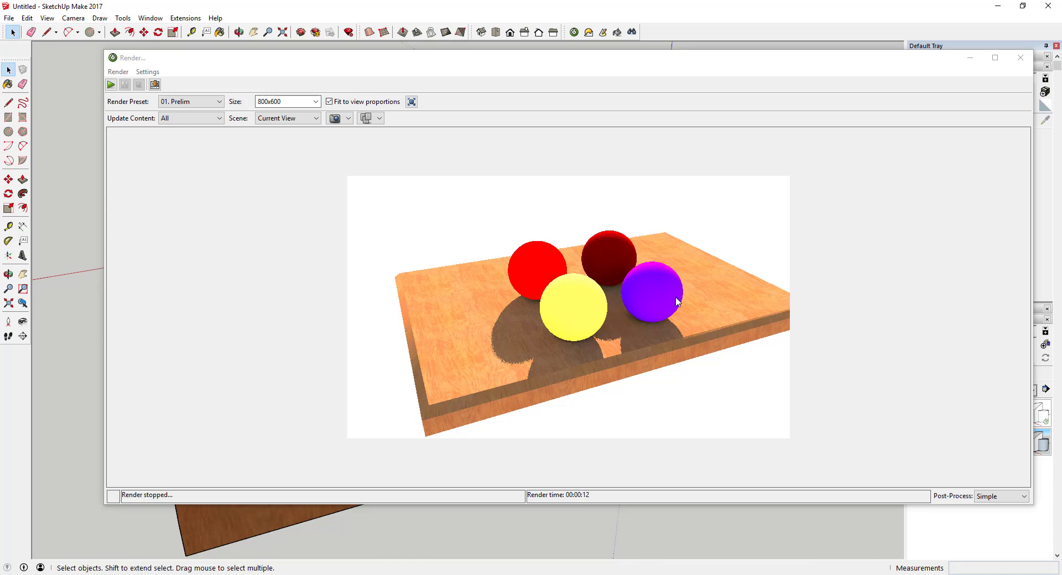
left_click(1021, 58)
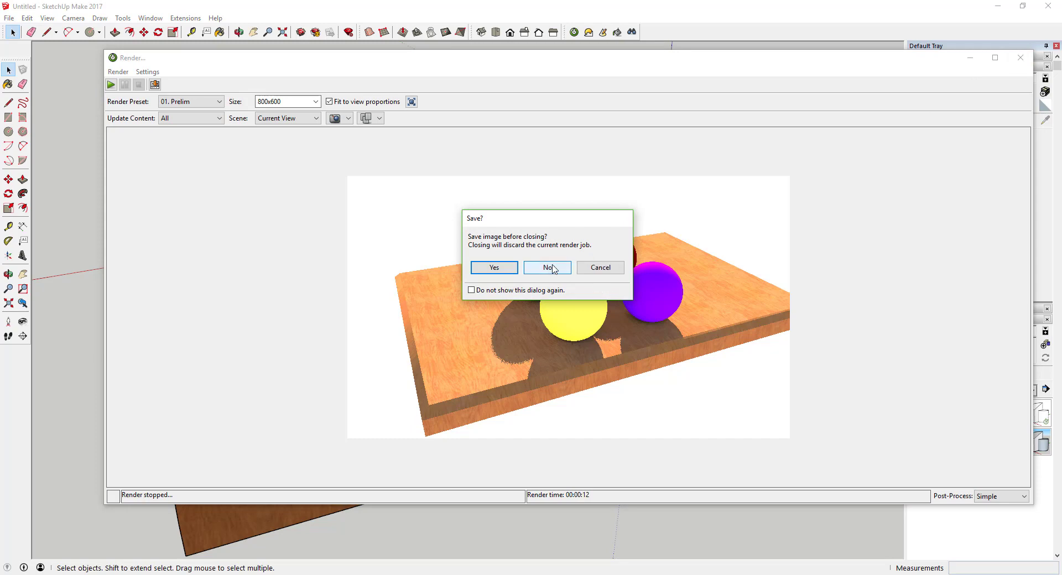
left_click(551, 269)
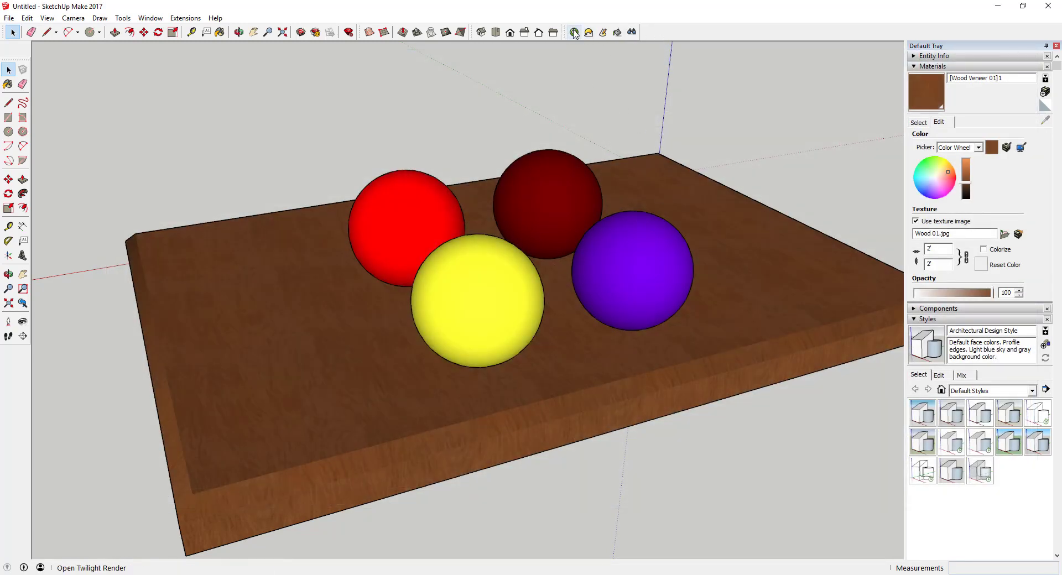
Open Twilight's Material Editor beside the spheres and sample the bright red sphere's material into it.
left_click(186, 18)
mouse_move(227, 197)
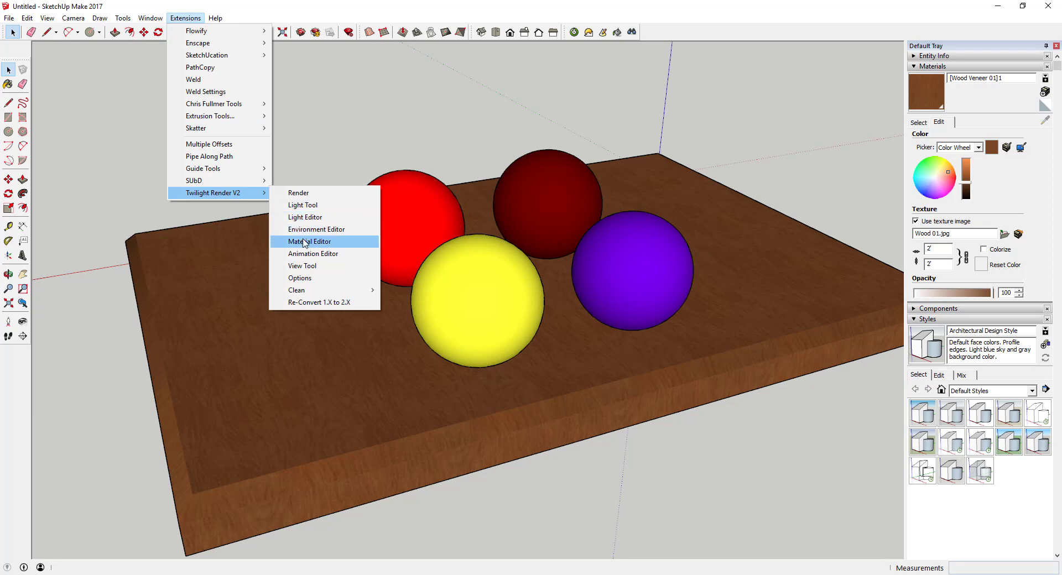
left_click(617, 33)
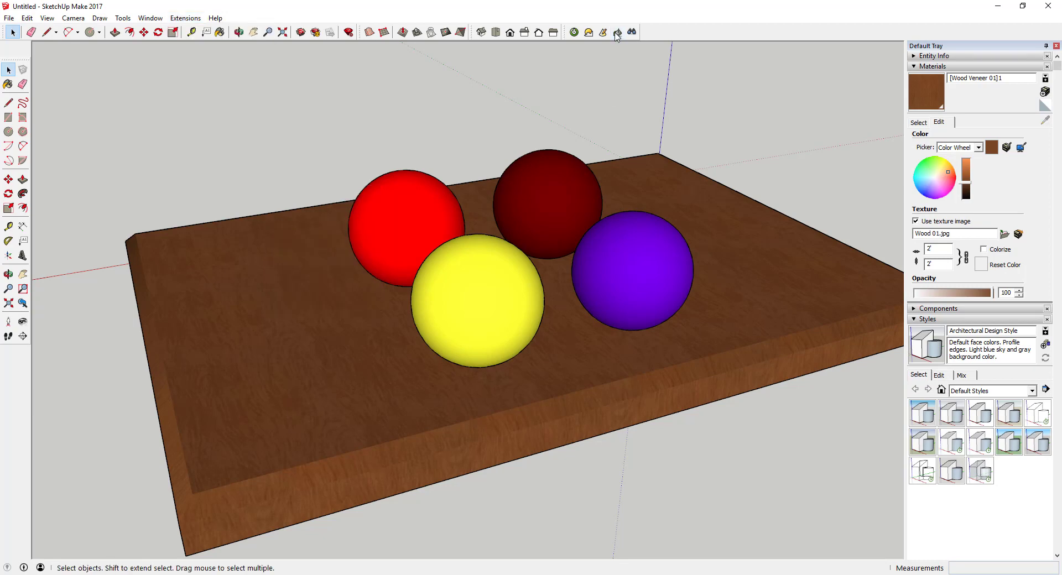
left_click(617, 33)
left_click_drag(656, 75, 721, 62)
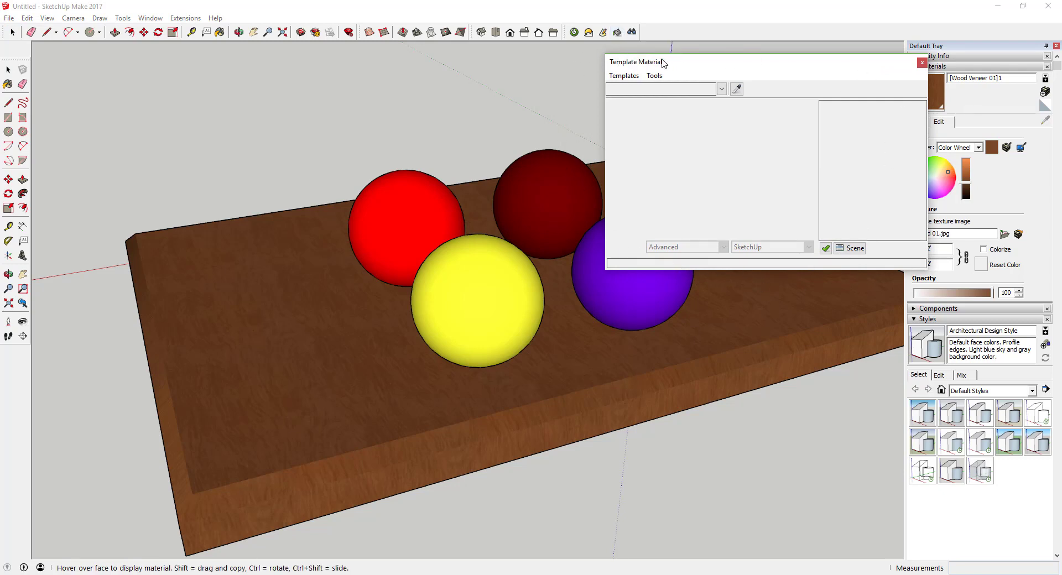
left_click_drag(655, 62, 667, 57)
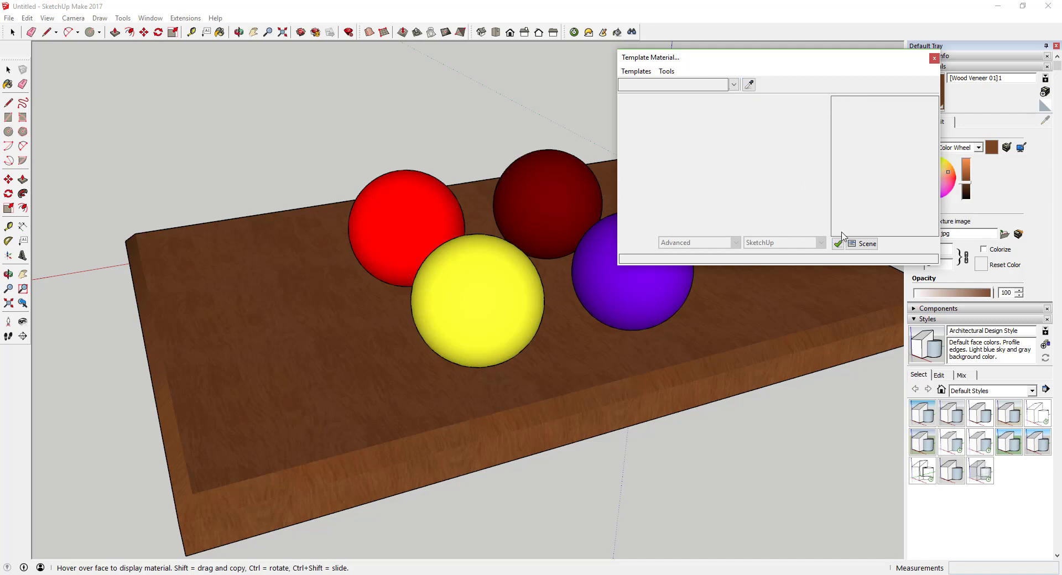
left_click(750, 84)
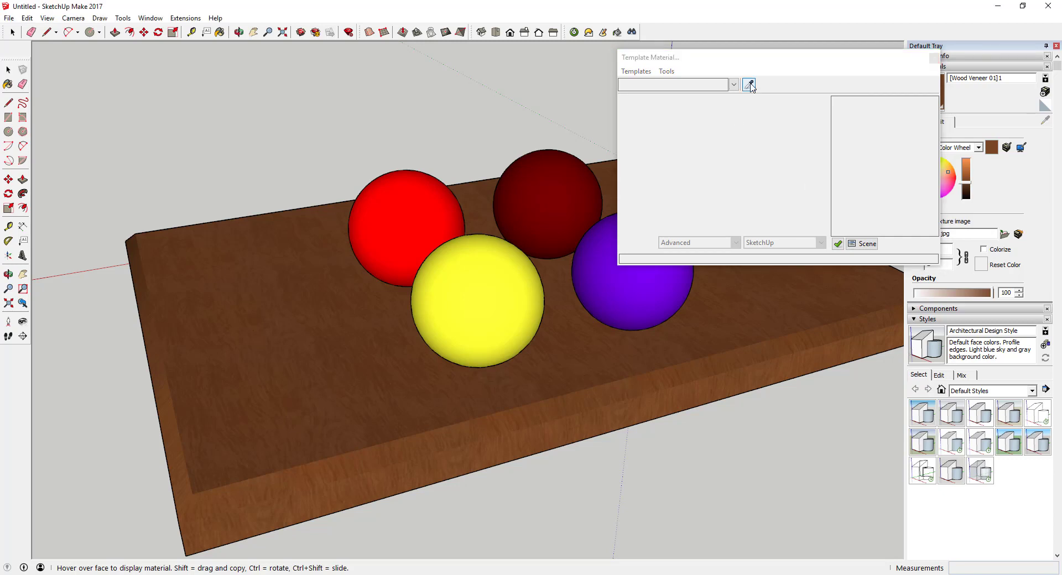
left_click(410, 209)
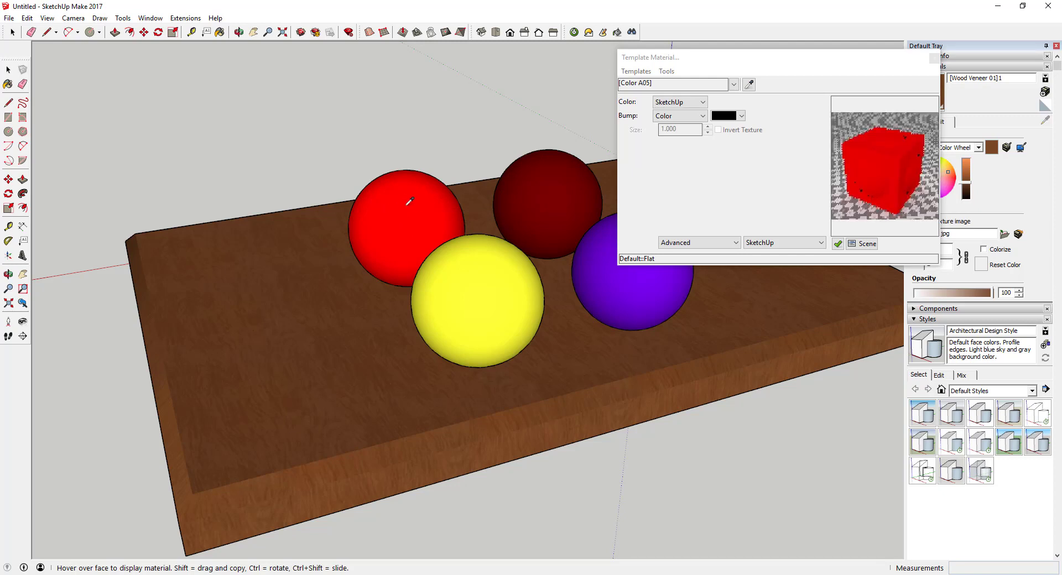
Update the preview of the bright red sphere's material and assign it the Architectural Glass Common template.
left_click(839, 249)
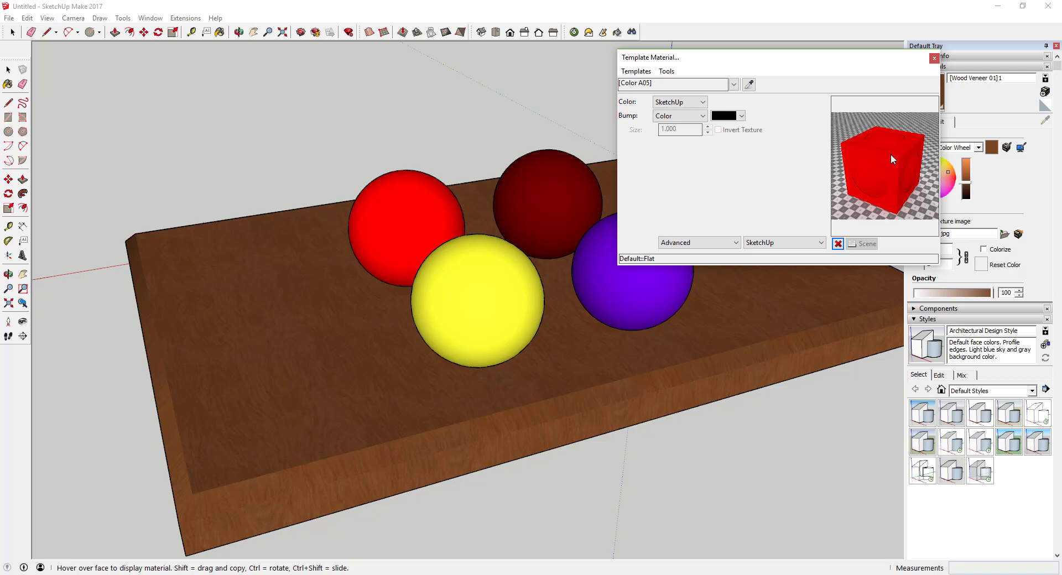
left_click(839, 244)
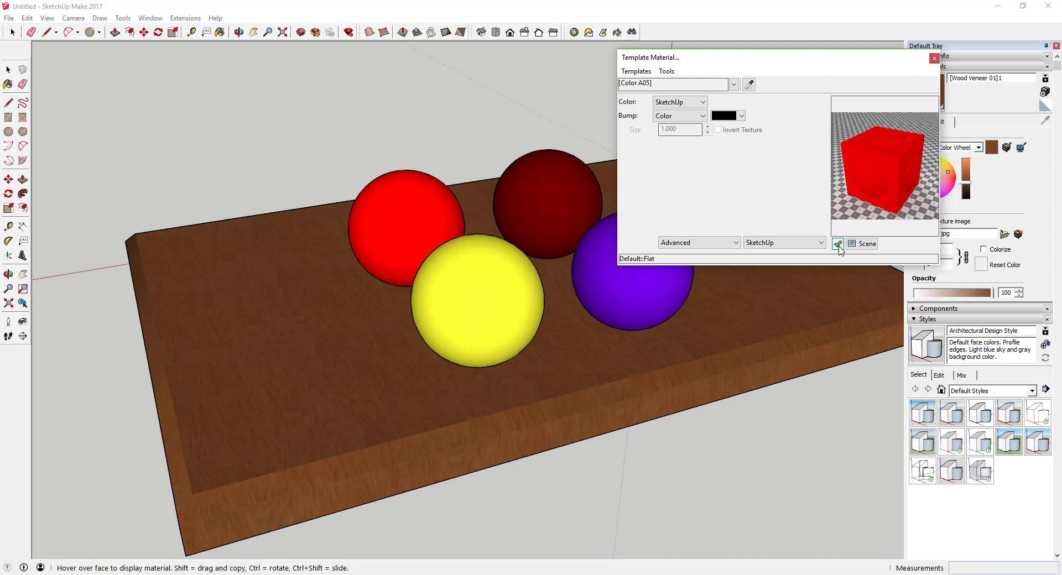
left_click(838, 245)
left_click(633, 74)
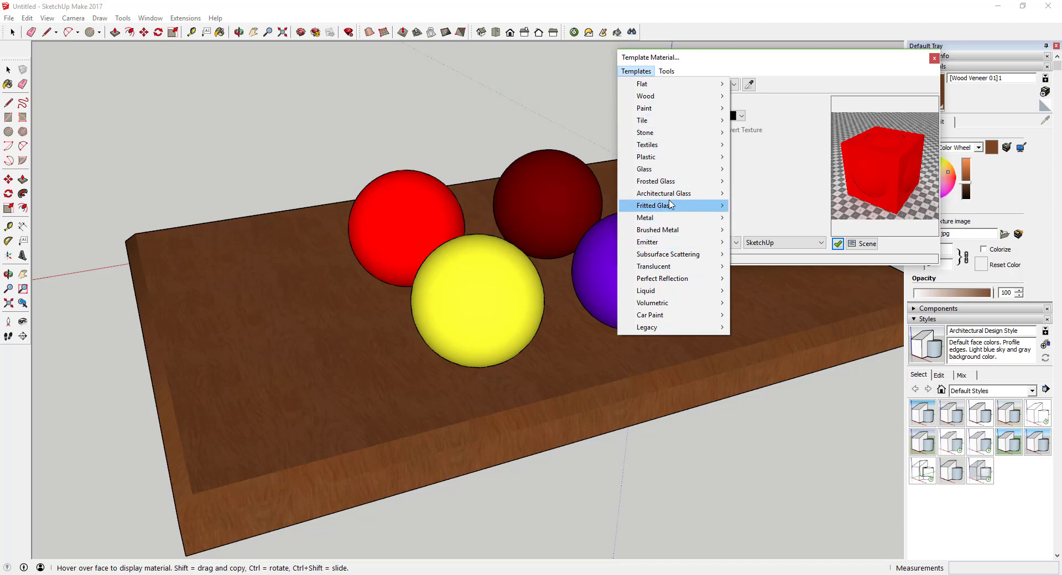
mouse_move(672, 196)
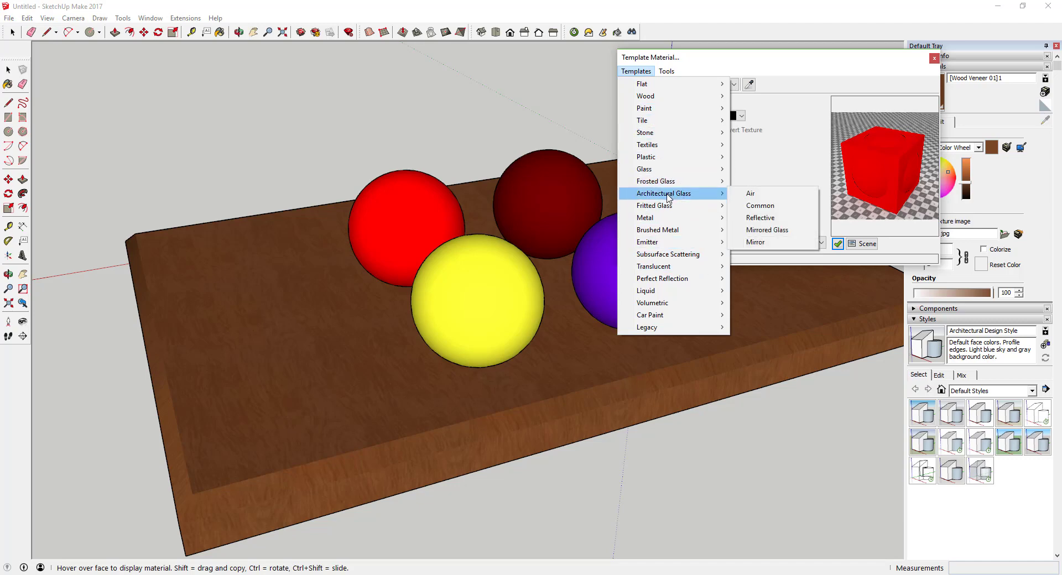
left_click(772, 209)
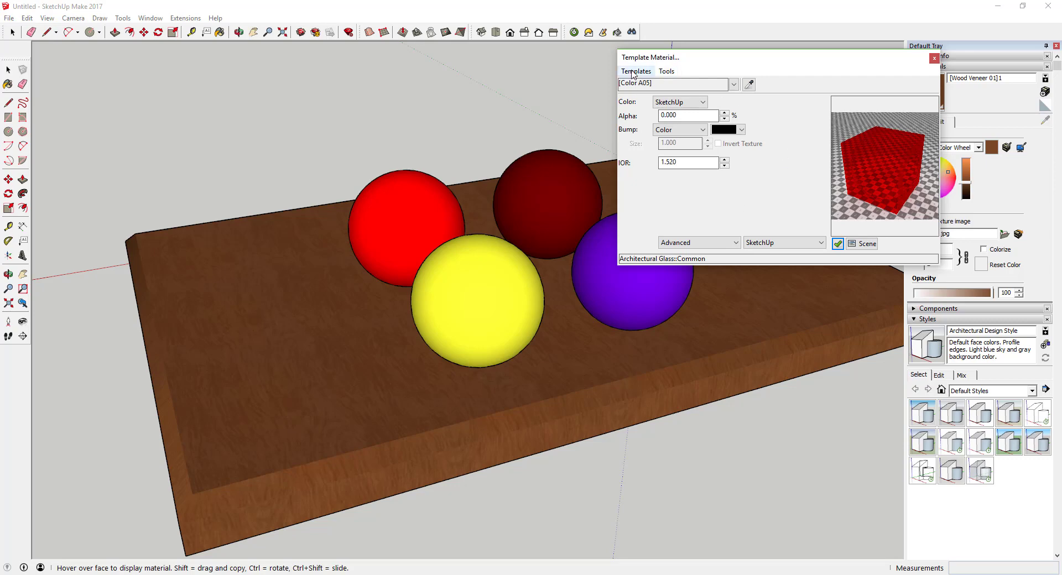
Sample the dark red sphere's material and assign it the Brushed Metal Silver template.
left_click(739, 86)
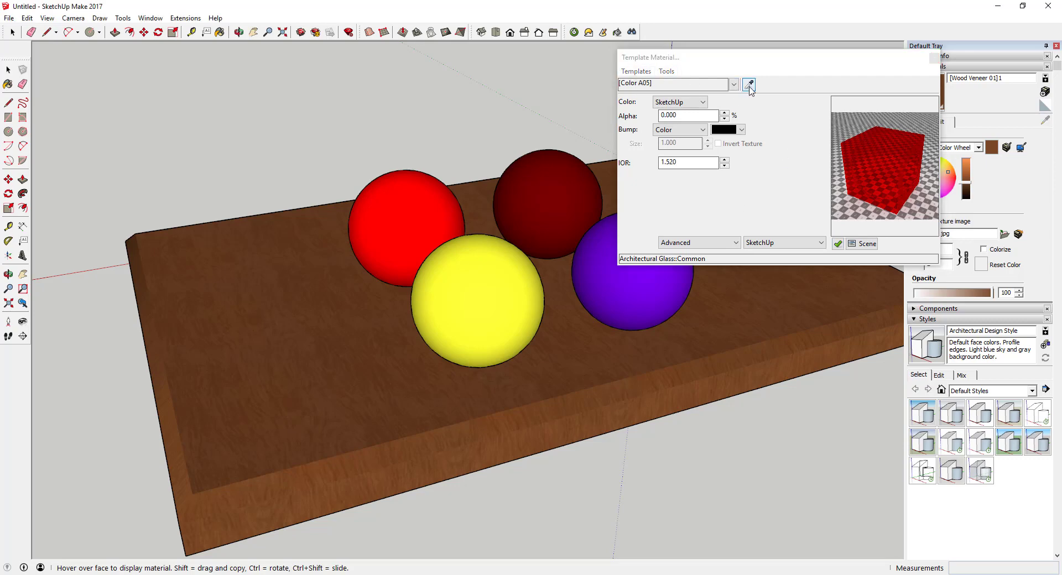
left_click(554, 196)
left_click(638, 72)
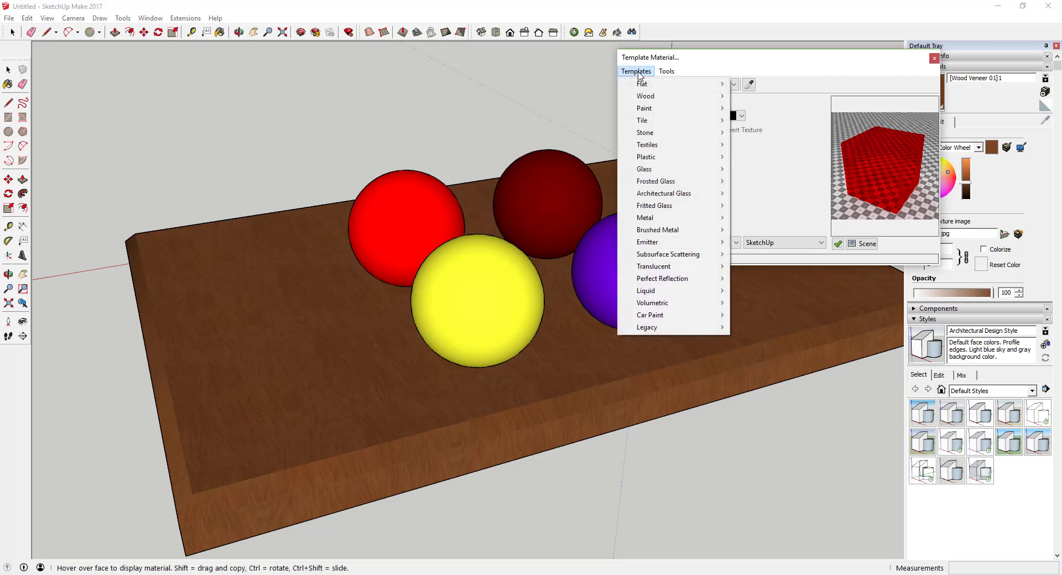
mouse_move(672, 231)
left_click(764, 243)
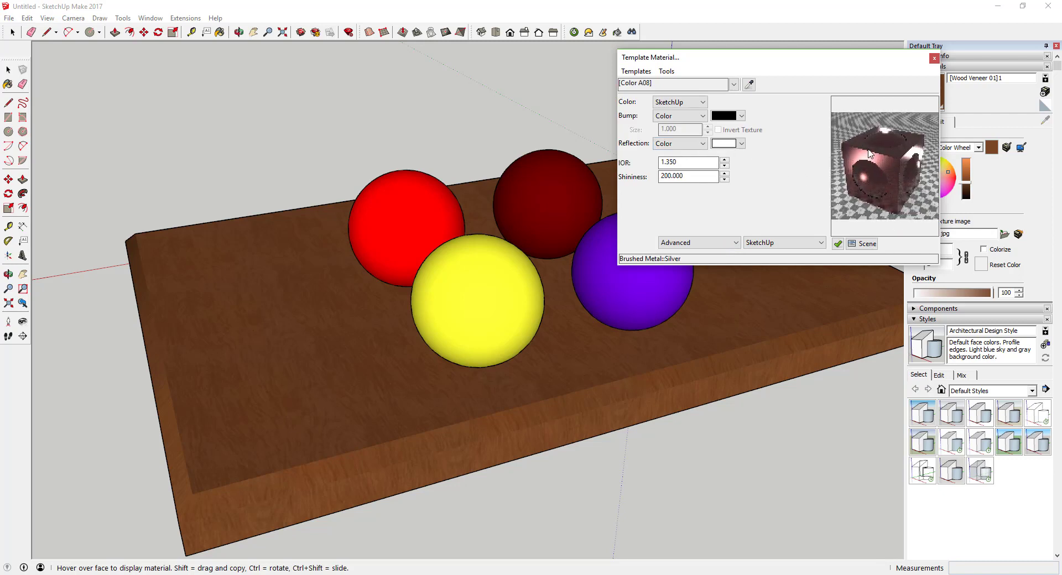
Sample the yellow sphere's material and assign it the Tile Gloss template.
left_click(749, 84)
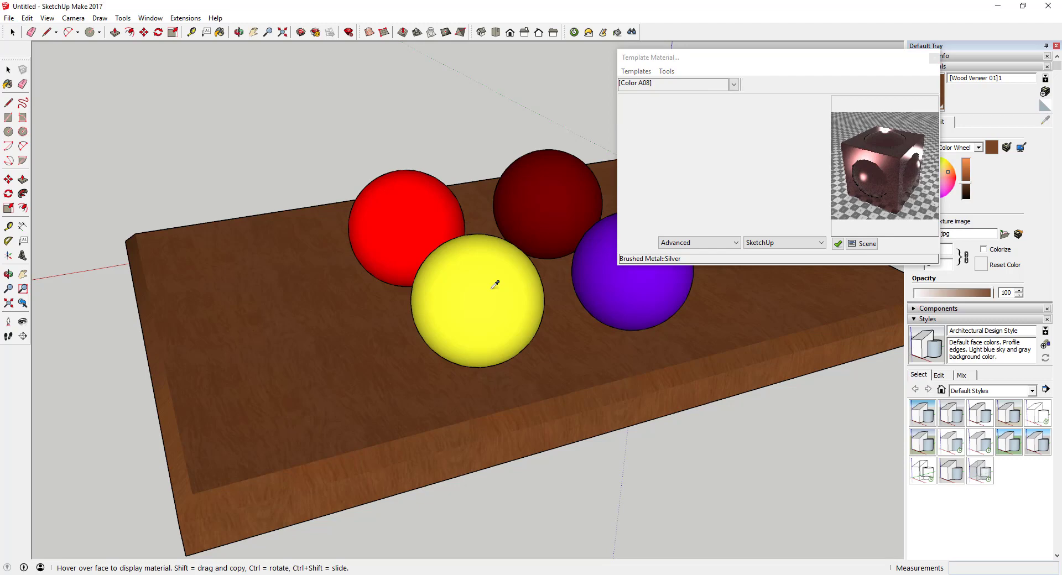
left_click(636, 71)
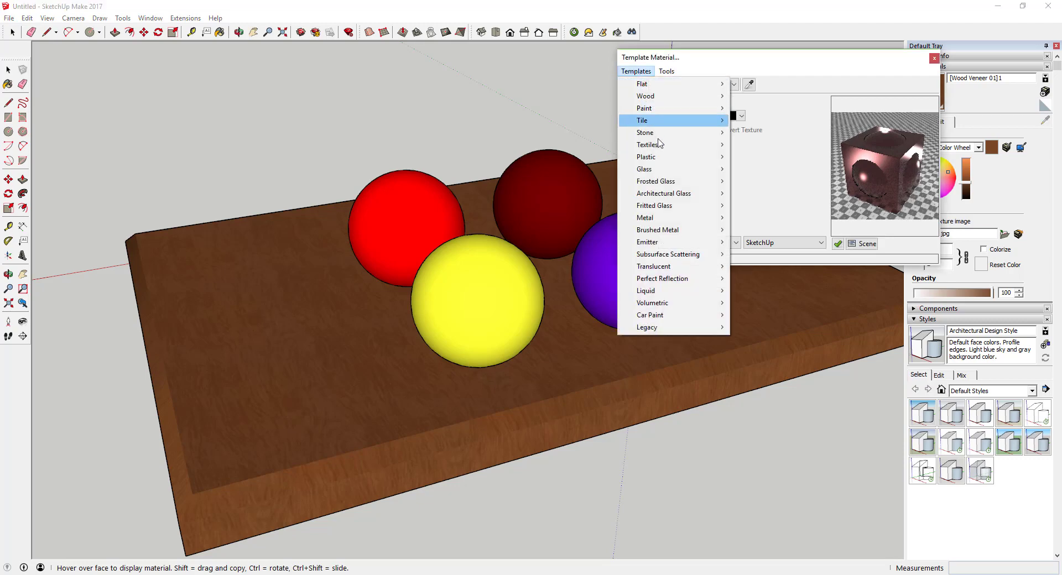
mouse_move(669, 148)
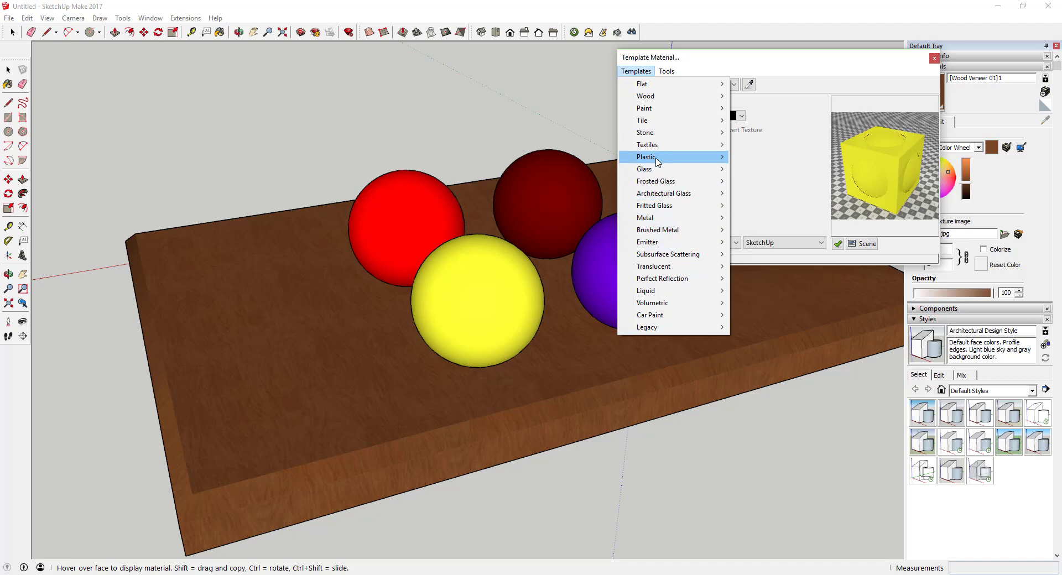
mouse_move(664, 122)
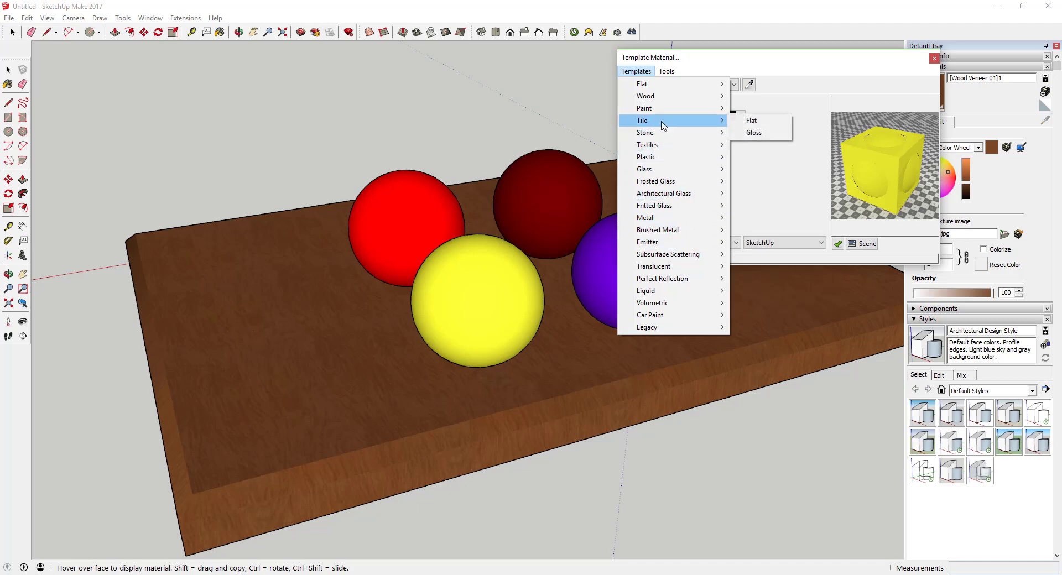
left_click(754, 132)
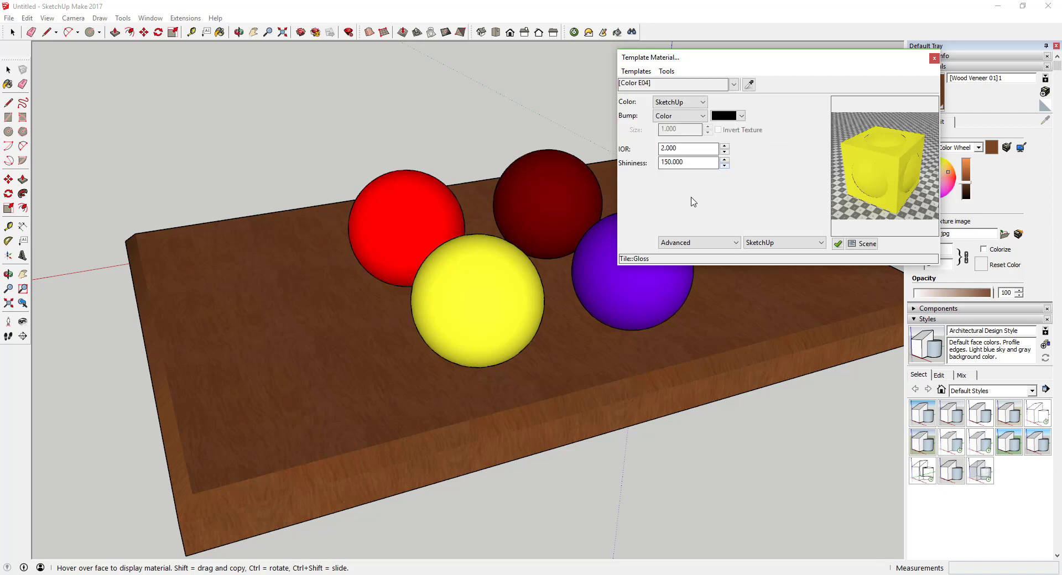
Sample the purple sphere's material and assign it the Metal Aluminum template.
left_click(750, 84)
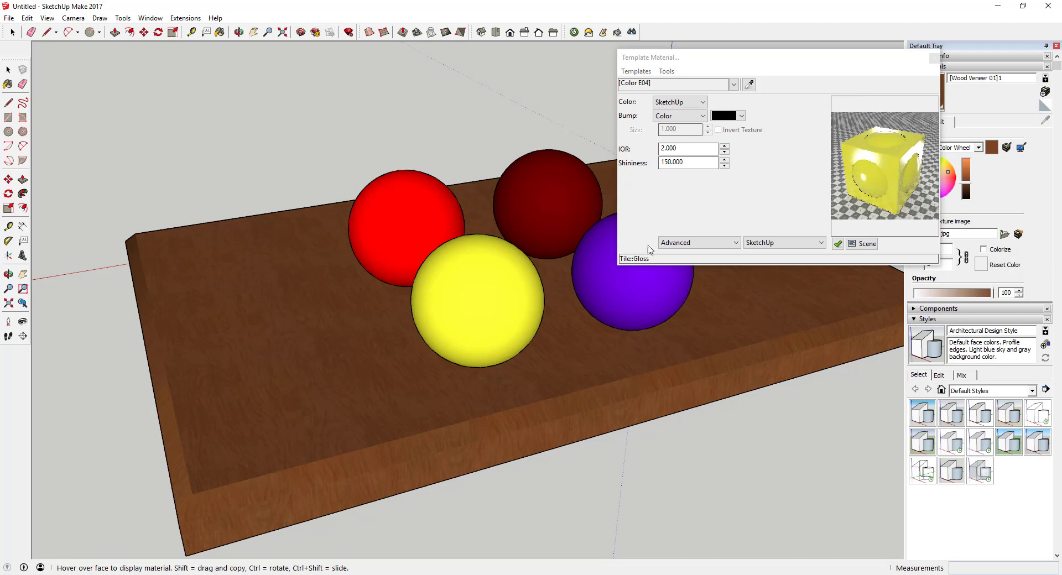
left_click(637, 280)
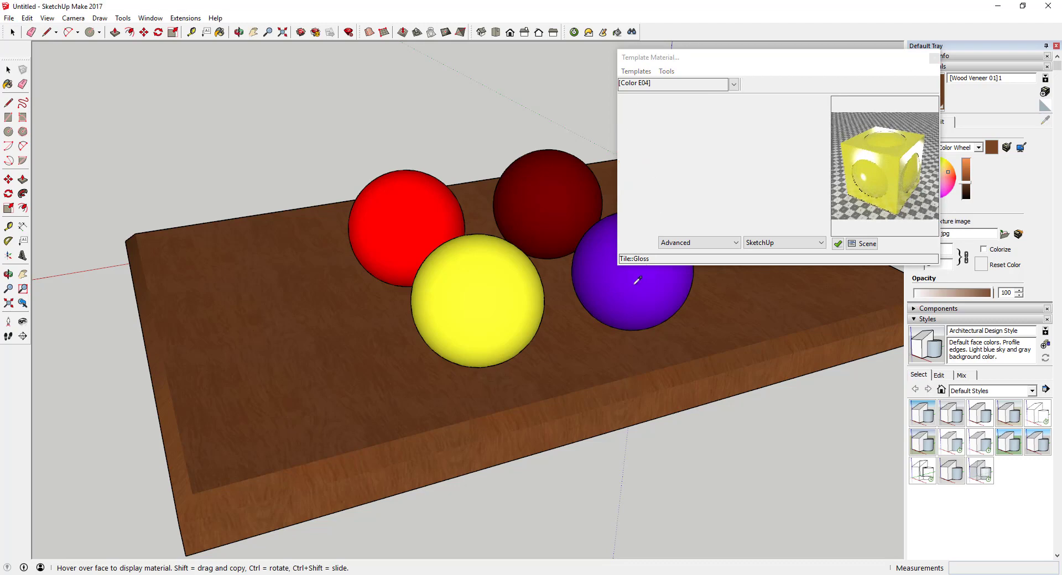
left_click(641, 73)
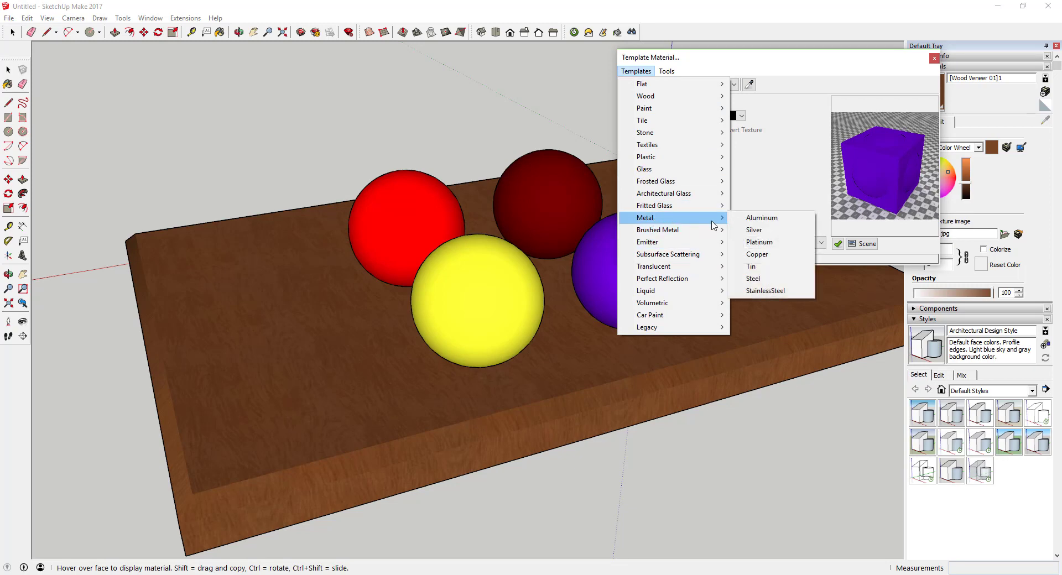
left_click(759, 219)
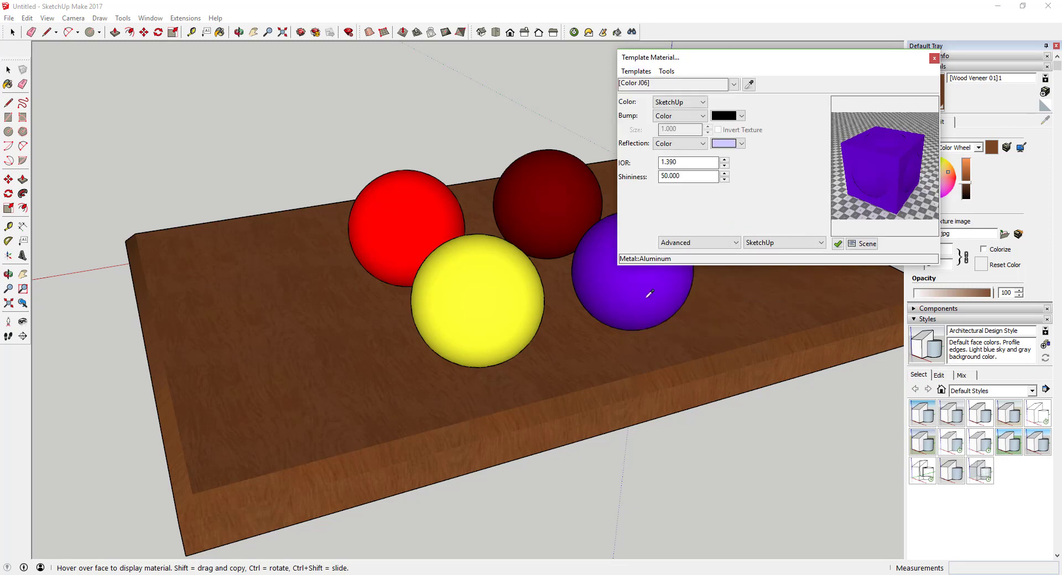
Change the purple sphere's material to the Paint Gloss template.
left_click(636, 71)
mouse_move(655, 107)
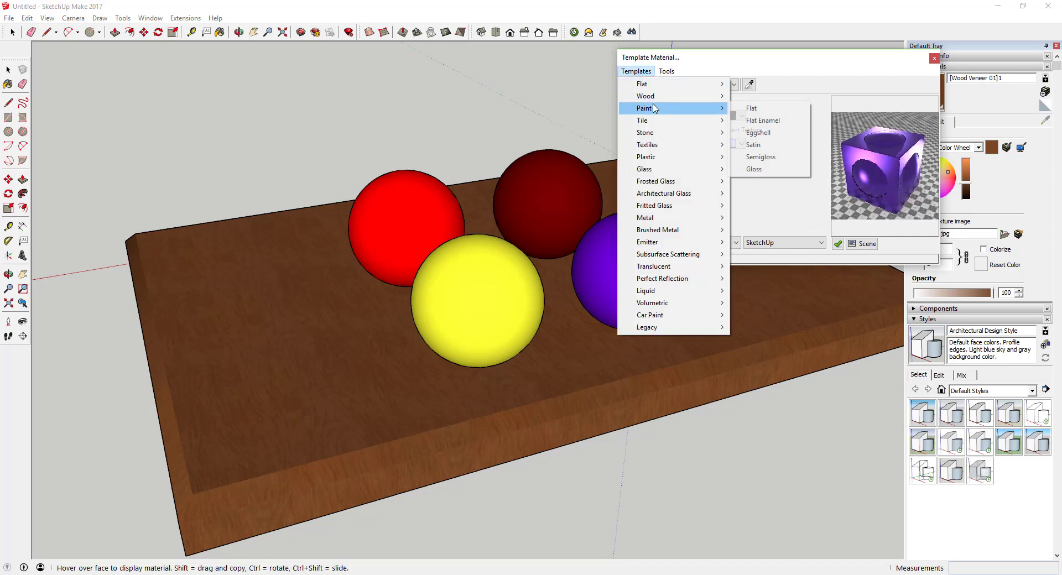
left_click(640, 72)
left_click(640, 72)
mouse_move(658, 114)
left_click(758, 170)
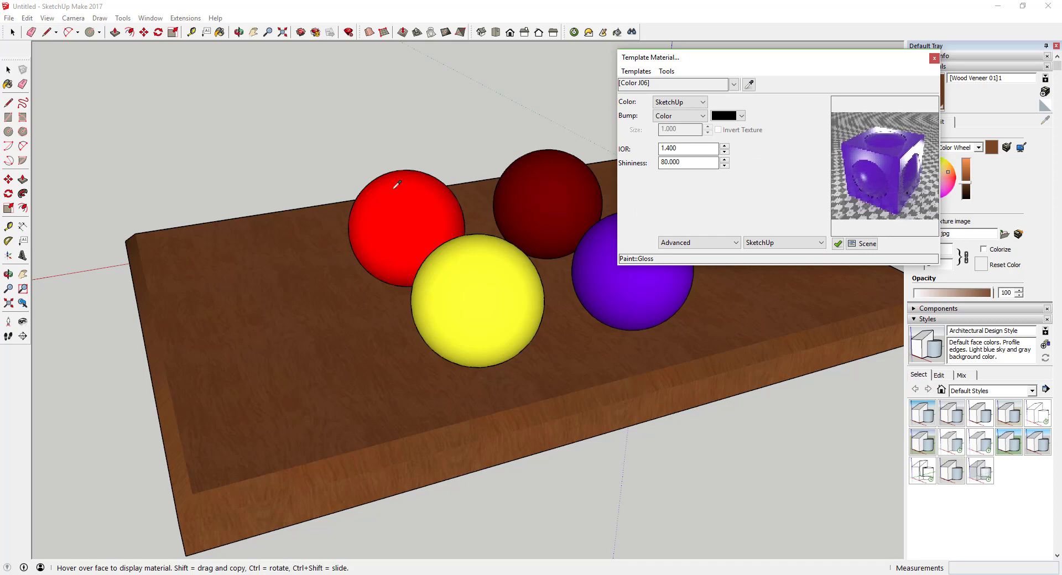
Sample the slab's wood veneer material, assign it the Wood Satin template, and close the Material Editor.
left_click(410, 189)
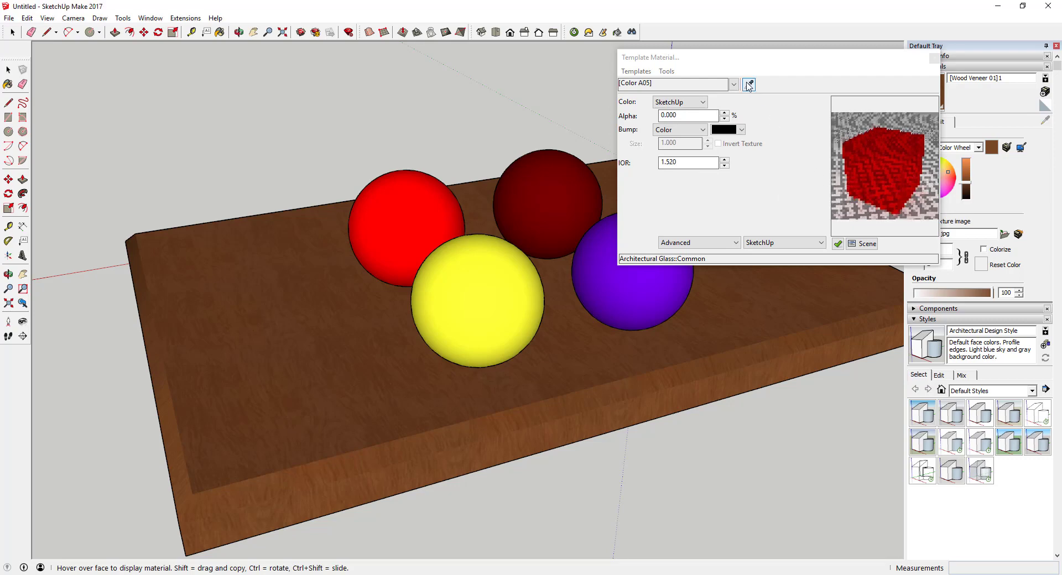
left_click(763, 294)
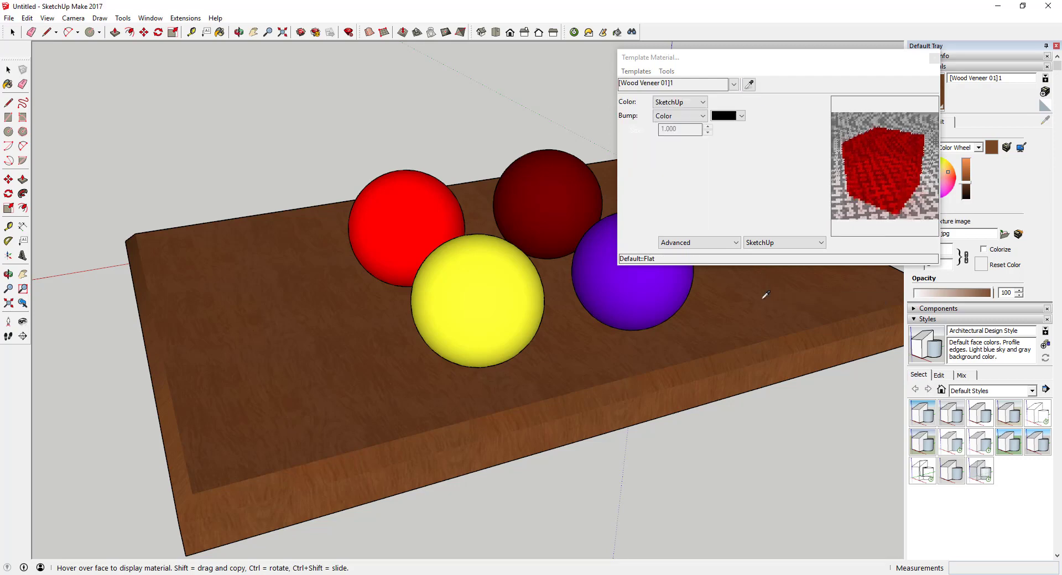
left_click(637, 71)
mouse_move(673, 98)
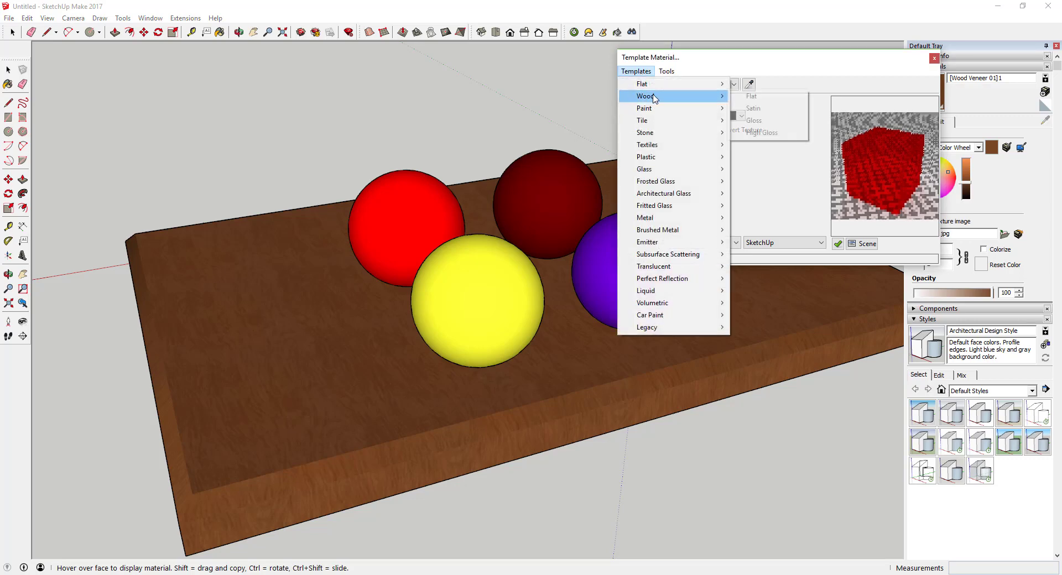
left_click(762, 109)
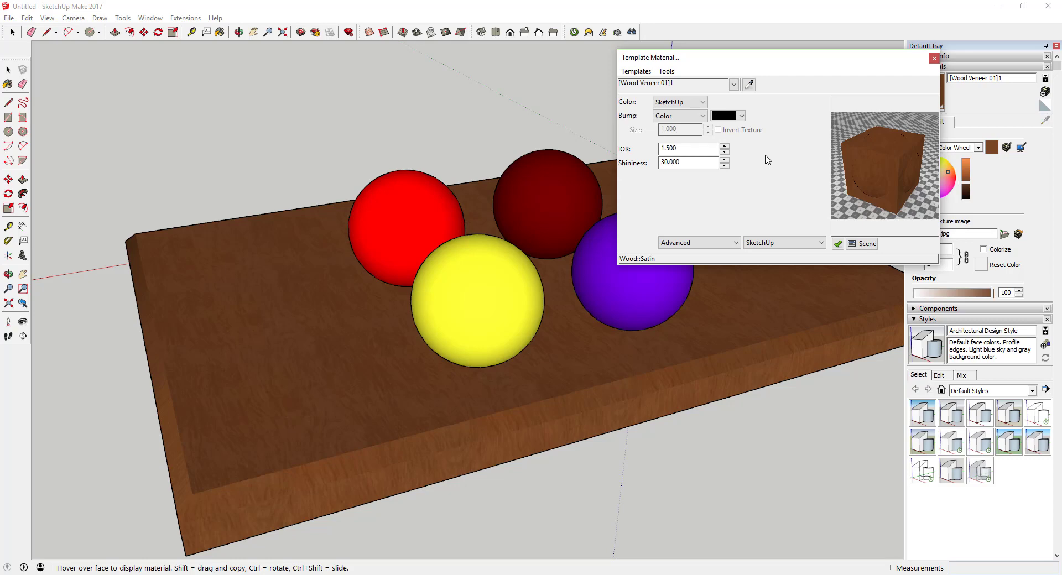
left_click(642, 72)
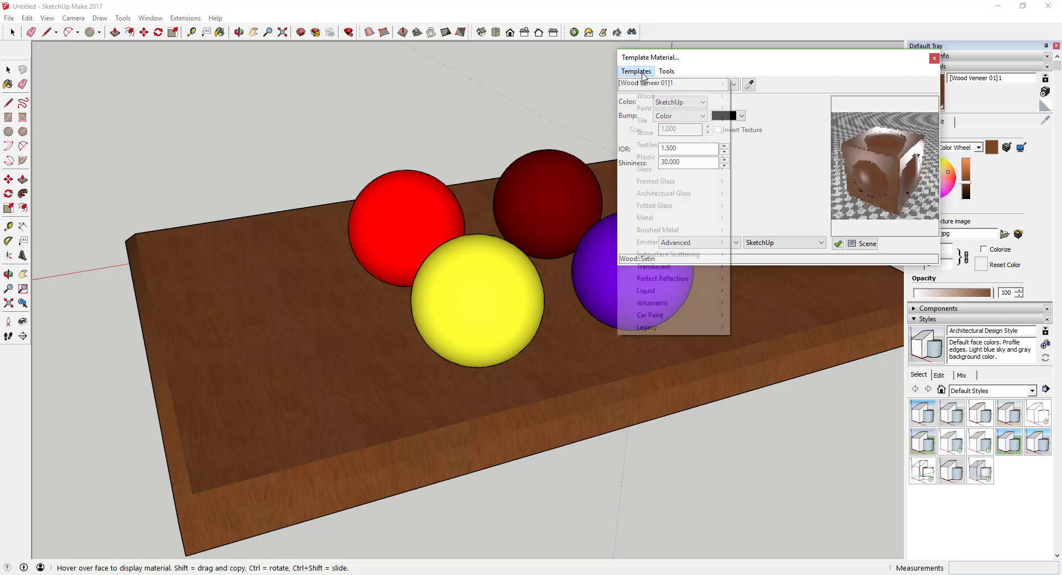
mouse_move(659, 96)
left_click(755, 109)
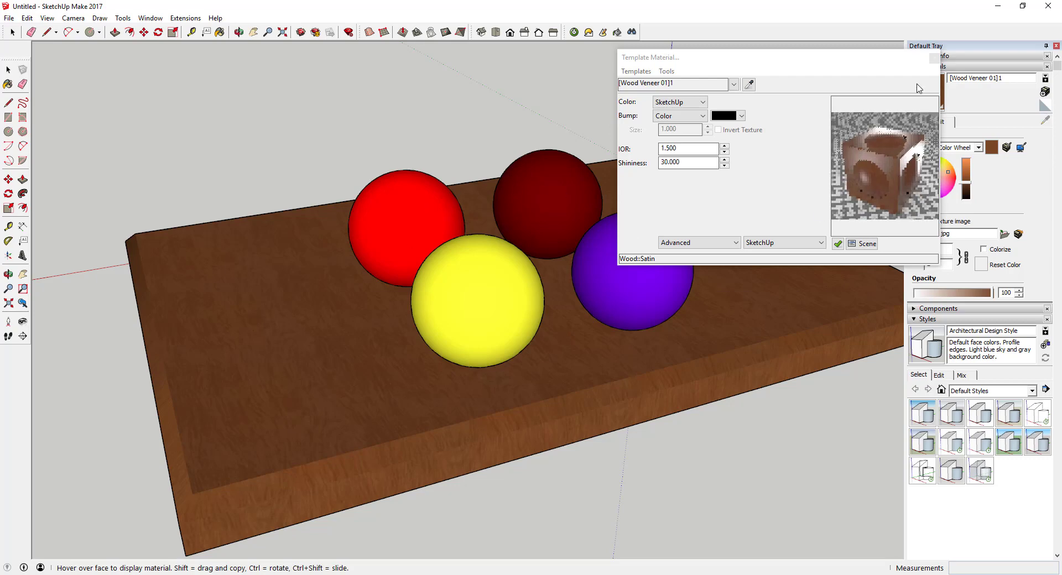
left_click(933, 56)
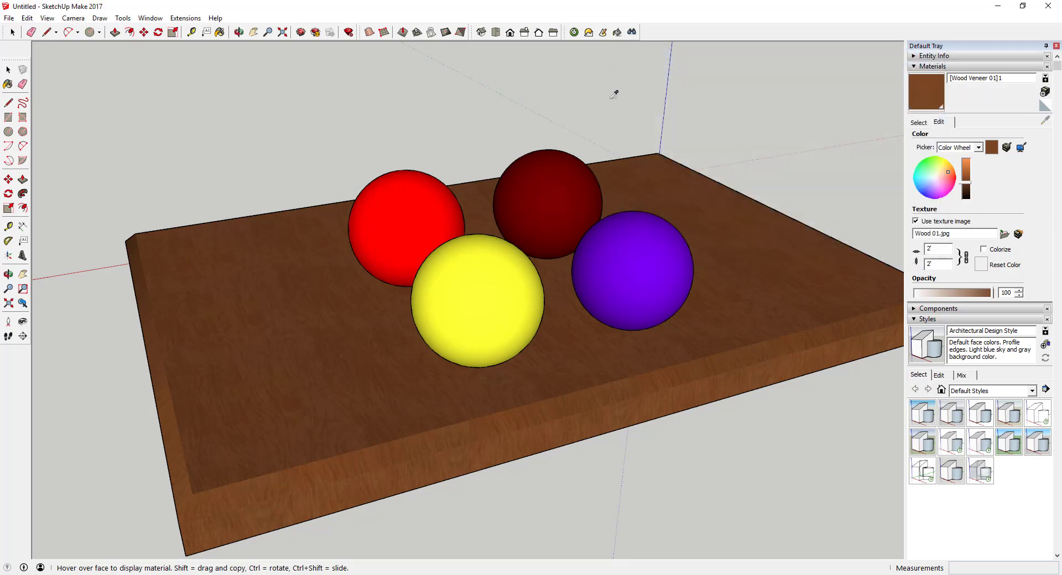
Render the current view again at 800x600 with the 01. Prelim preset and close the render without saving the image.
left_click(574, 32)
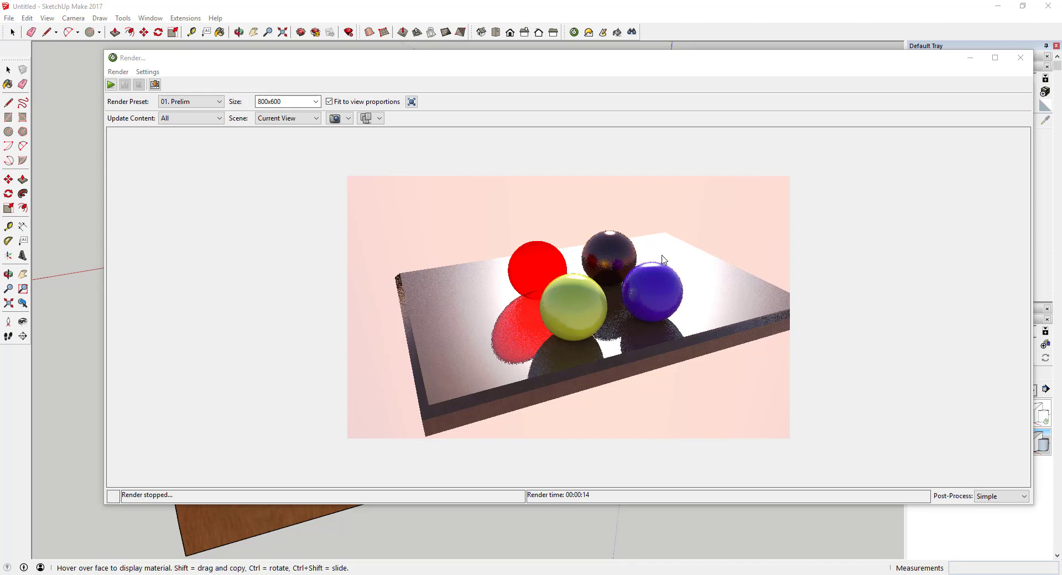
left_click(1022, 60)
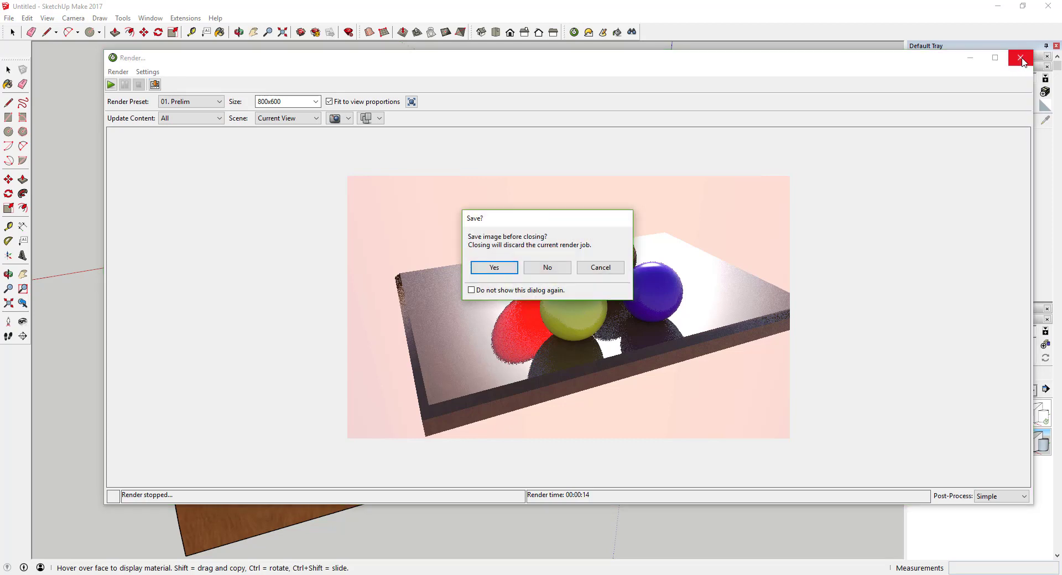
left_click(548, 268)
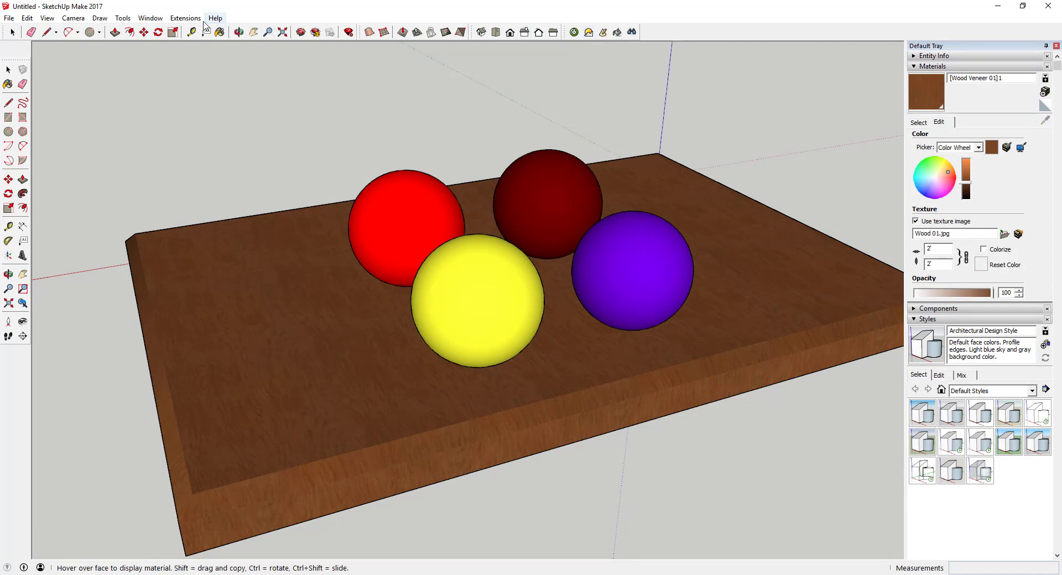
Open Twilight's Environment Editor and disable the sun while keeping the Physical Sky background.
left_click(185, 17)
mouse_move(227, 197)
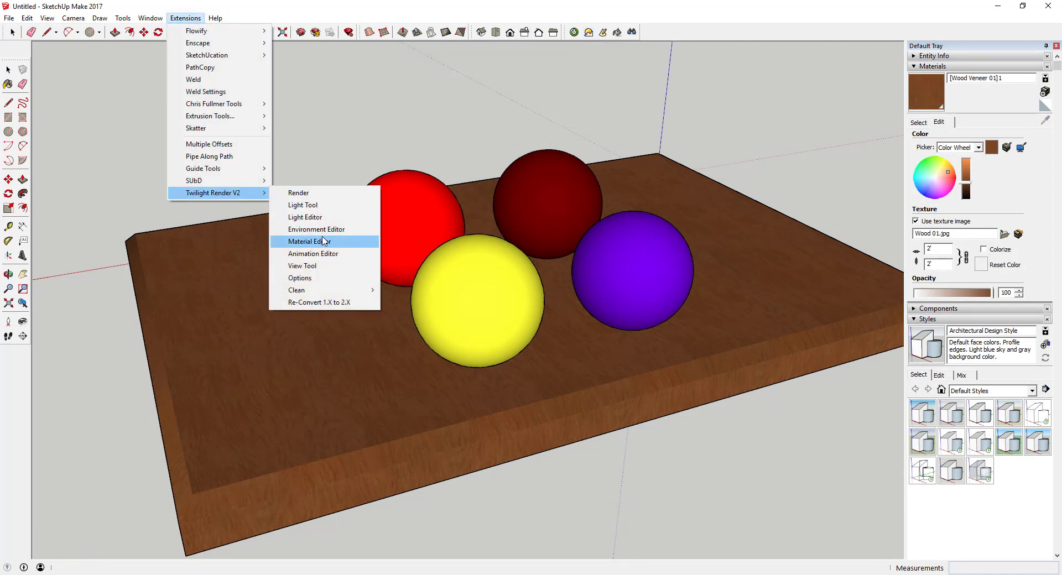
left_click(591, 37)
left_click(591, 37)
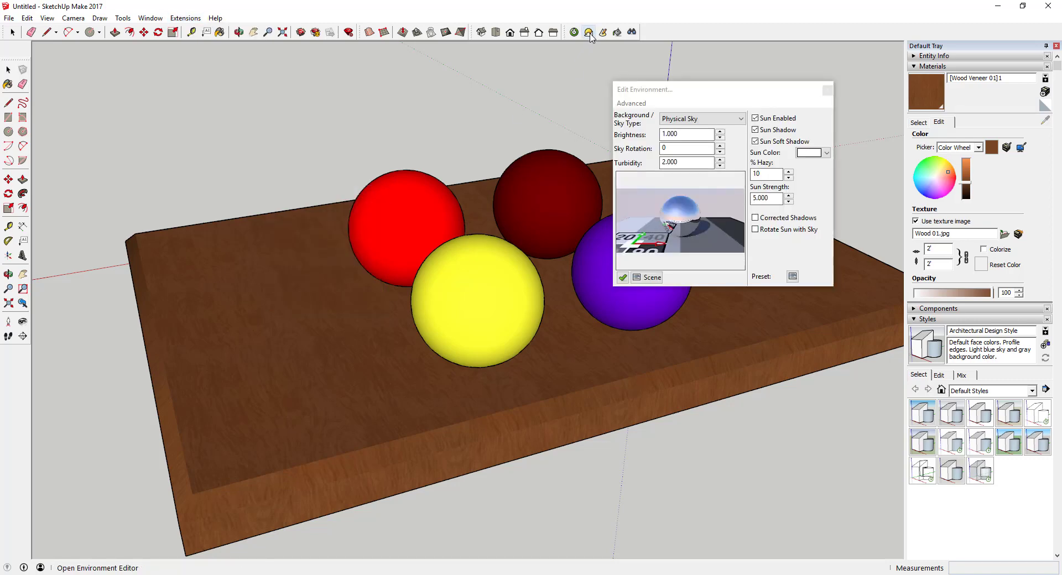
left_click_drag(685, 97, 696, 71)
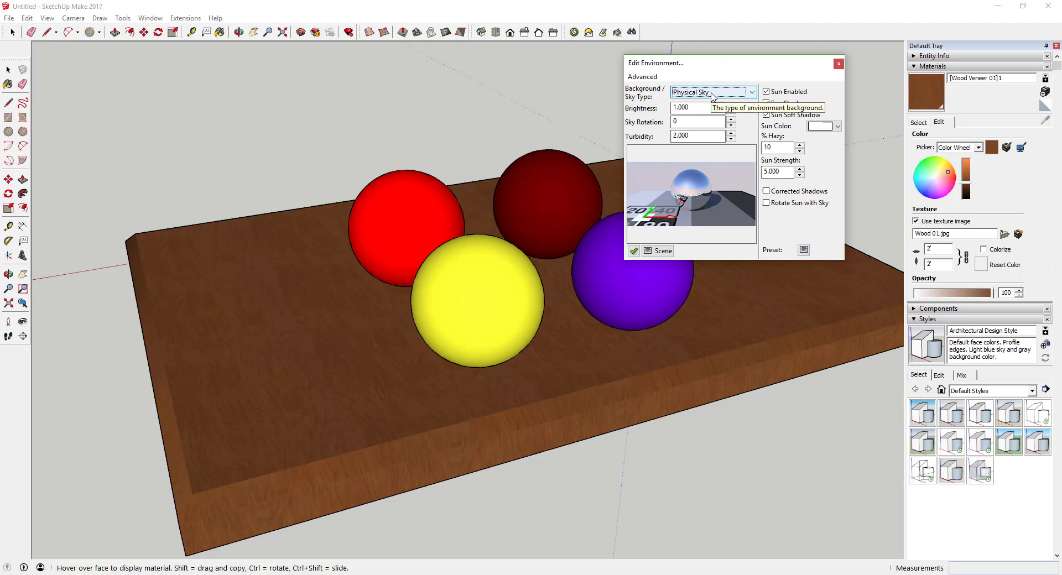
left_click(789, 92)
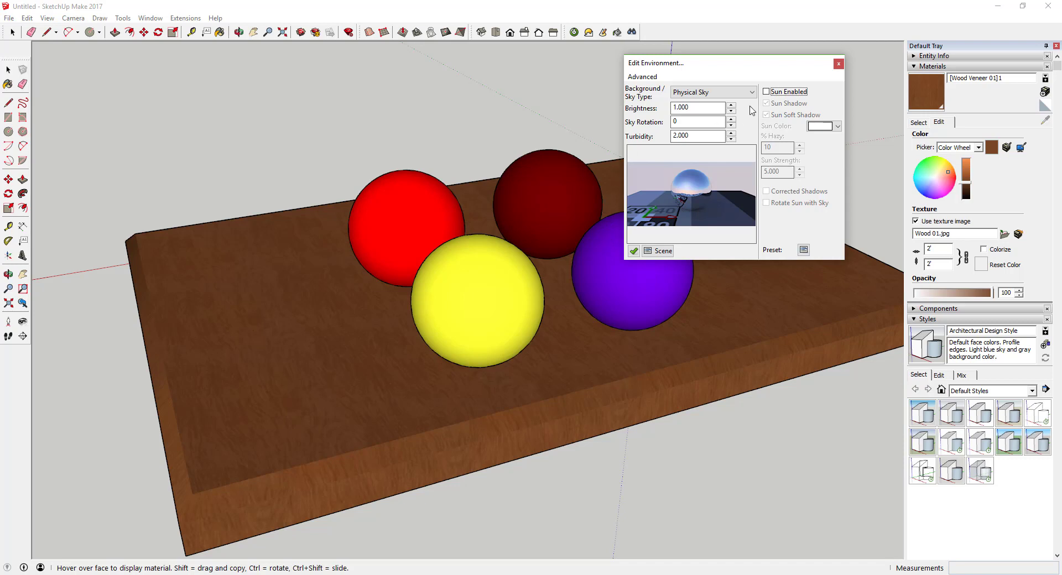
left_click(766, 92)
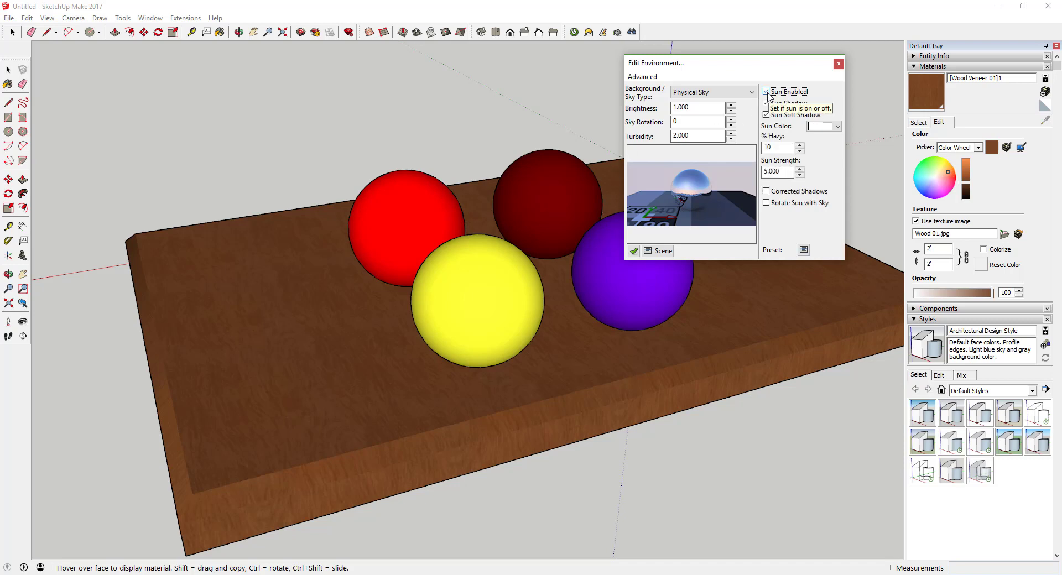
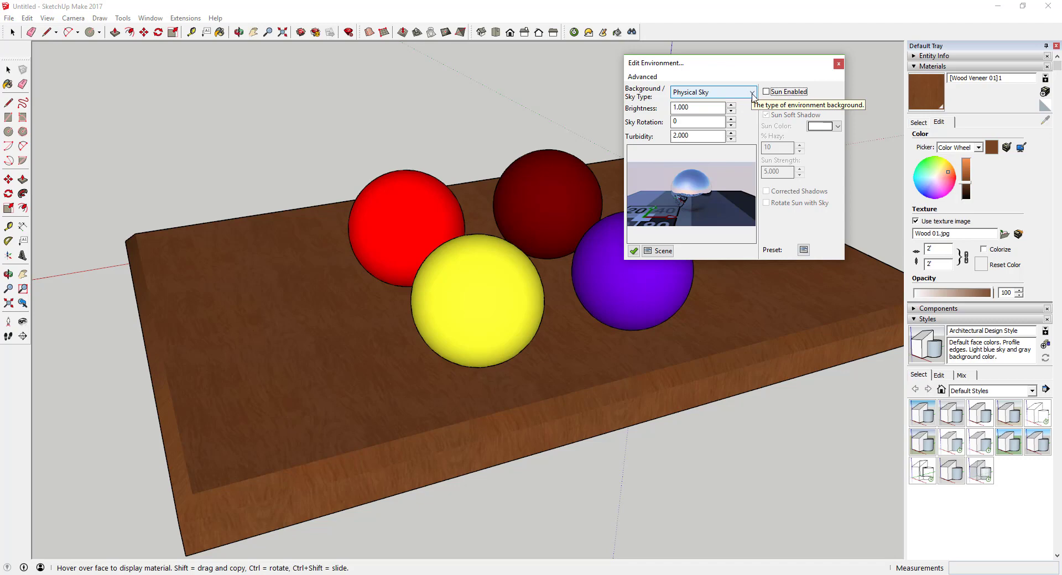
Change the environment's background/sky type to Spherical Sky.
left_click(753, 97)
left_click(749, 128)
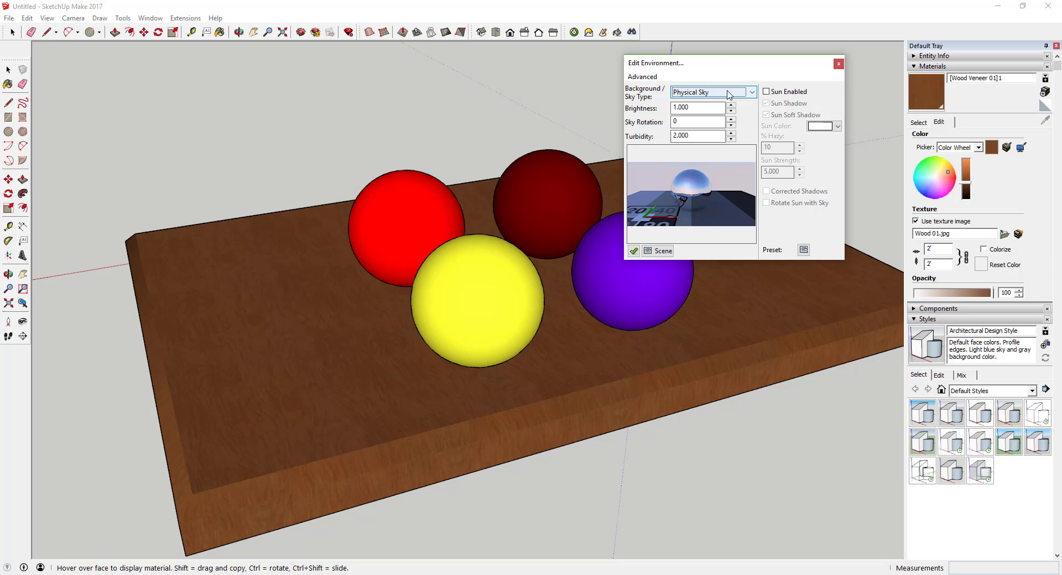
left_click(746, 95)
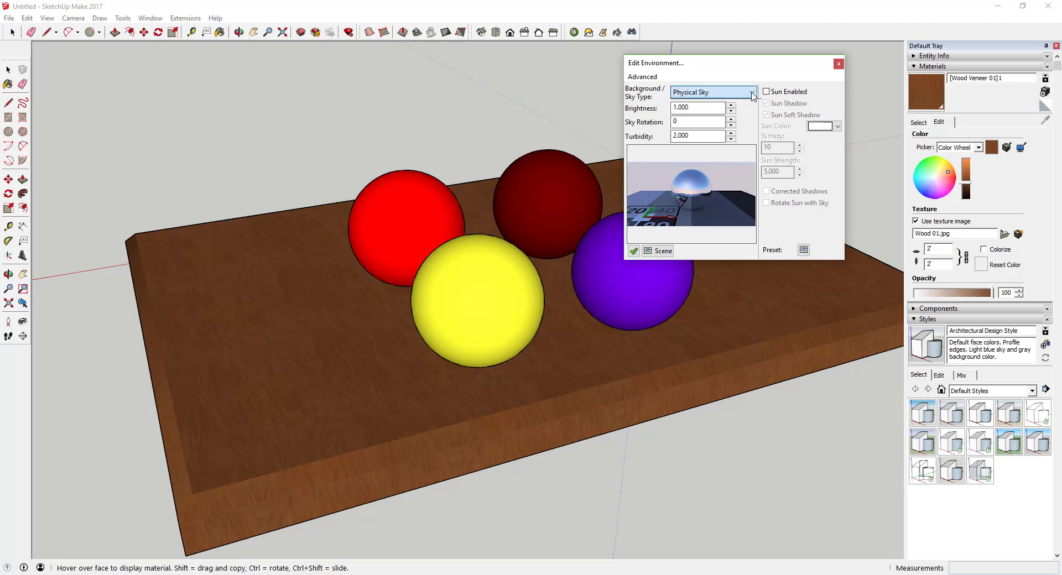
left_click(712, 153)
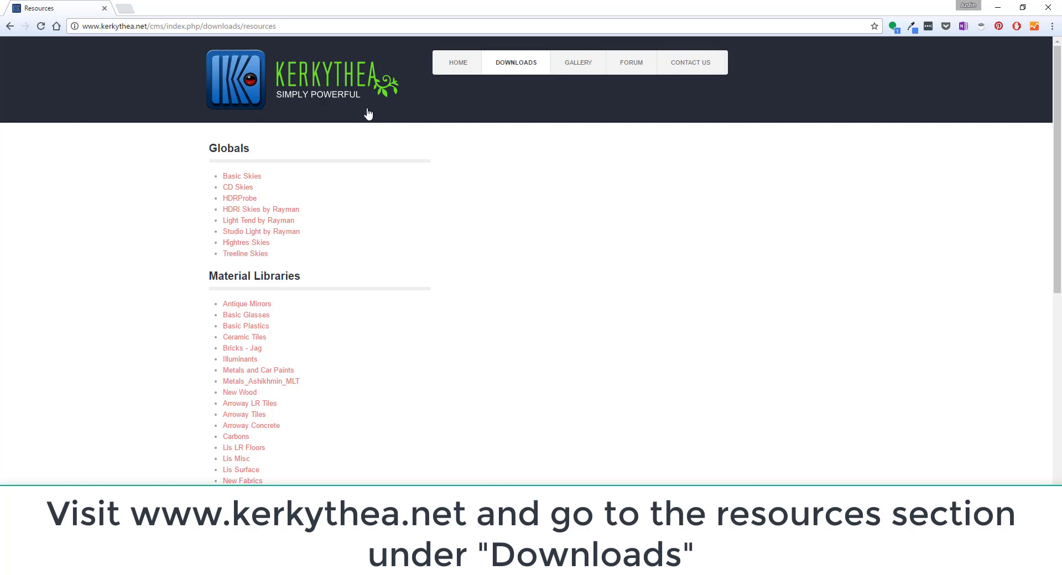
Switch to the browser and try downloading the Studio Light by Rayman pack from the Globals list on the Kerkythea resources page.
mouse_move(514, 64)
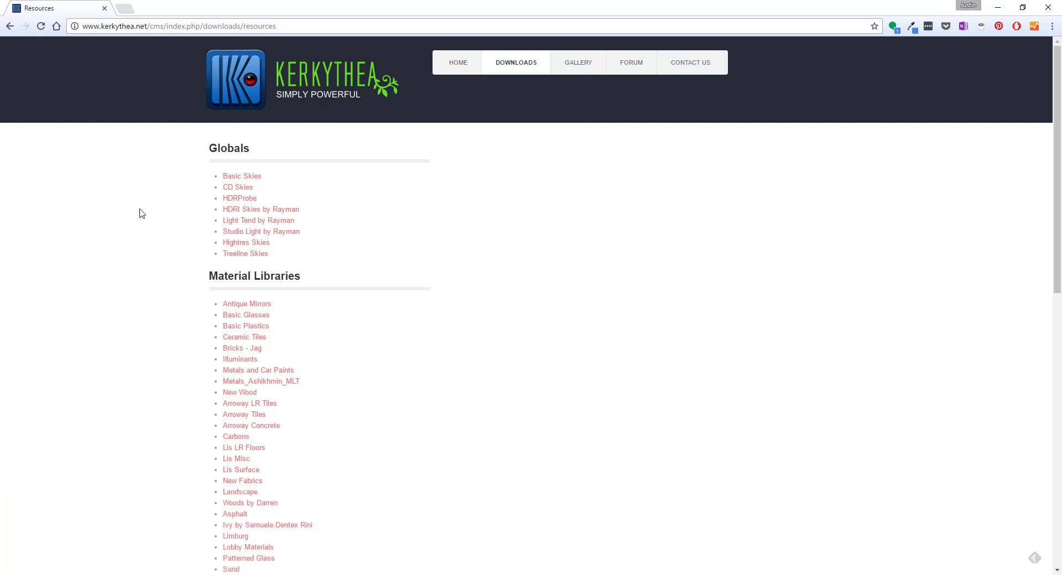
scroll(230, 216, "down", 3)
scroll(262, 344, "down", 4)
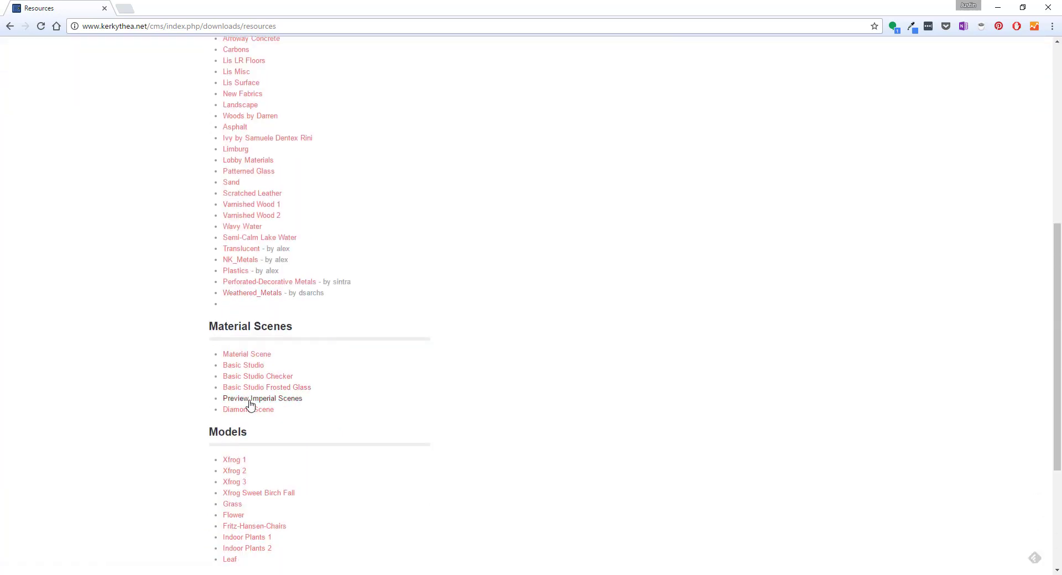
scroll(249, 484, "down", 3)
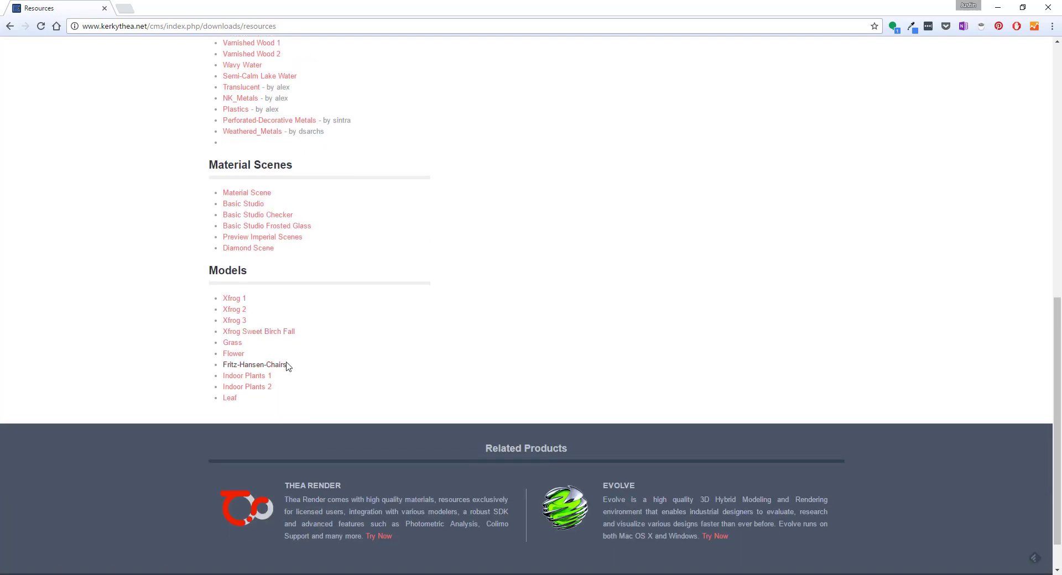
scroll(332, 339, "up", 7)
scroll(330, 340, "up", 3)
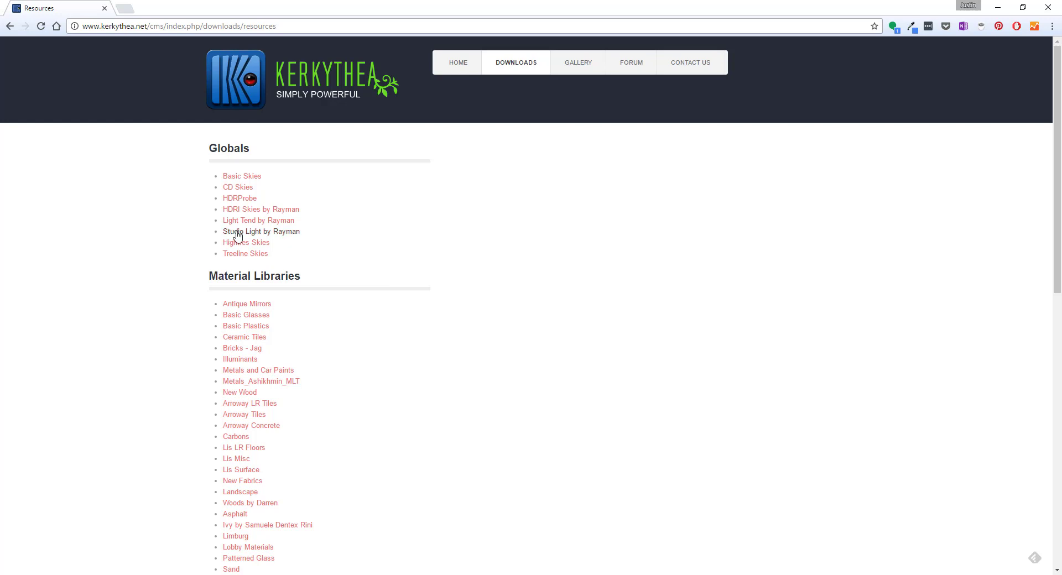
left_click(272, 232)
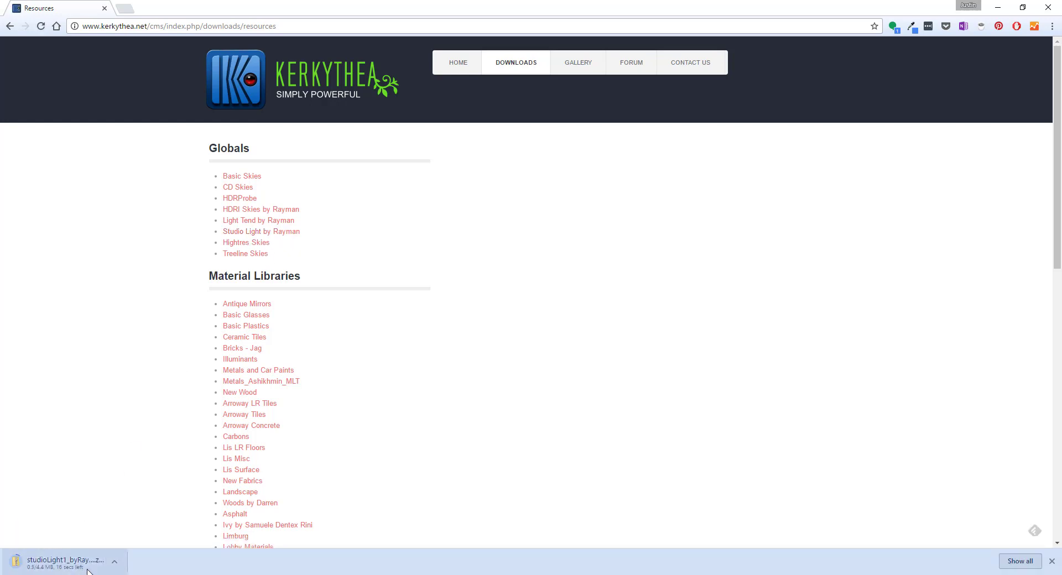
left_click(114, 562)
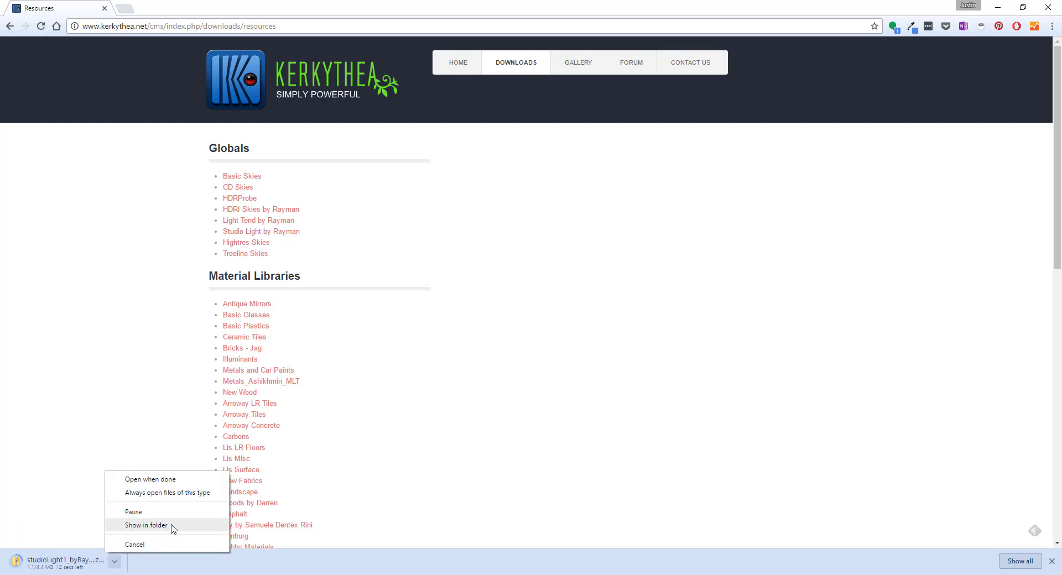
left_click(139, 545)
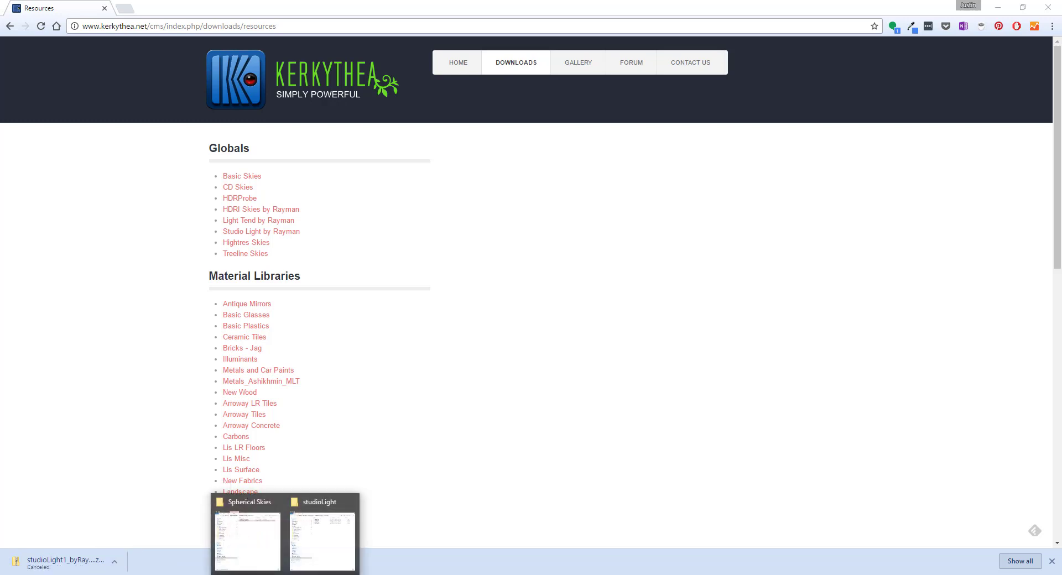
Switch to File Explorer, inspect the studioLight1_byRayman archive and its extracted HDR files in the Spherical Skies folder, and close the windows.
left_click(244, 532)
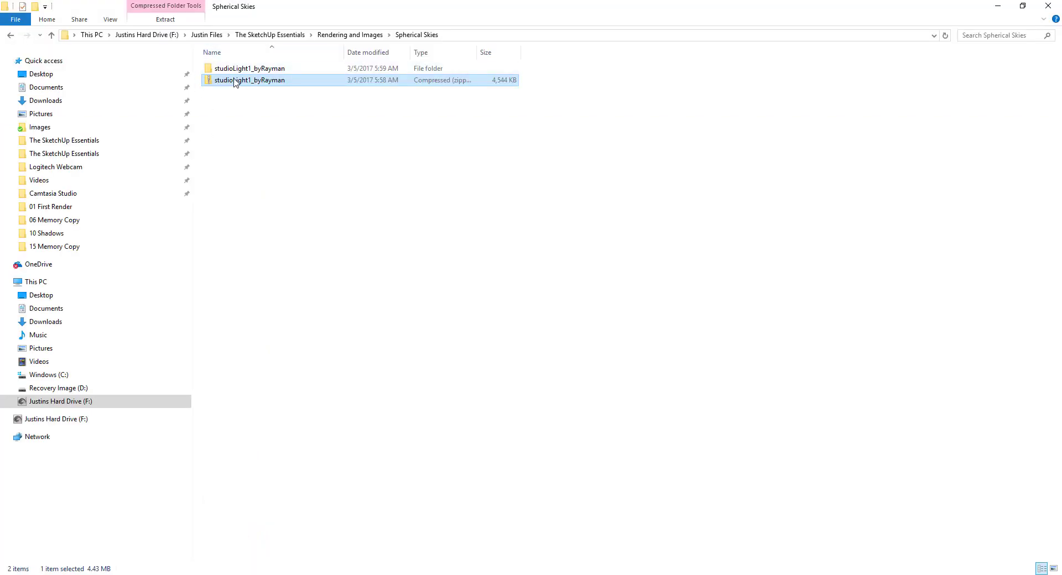
right_click(234, 82)
left_click(537, 189)
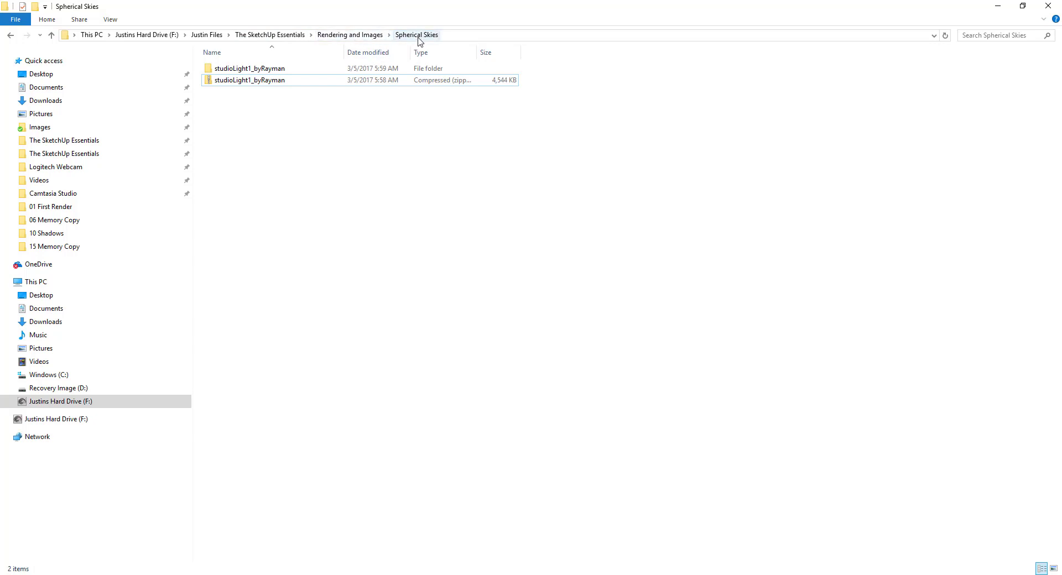
left_click(240, 81)
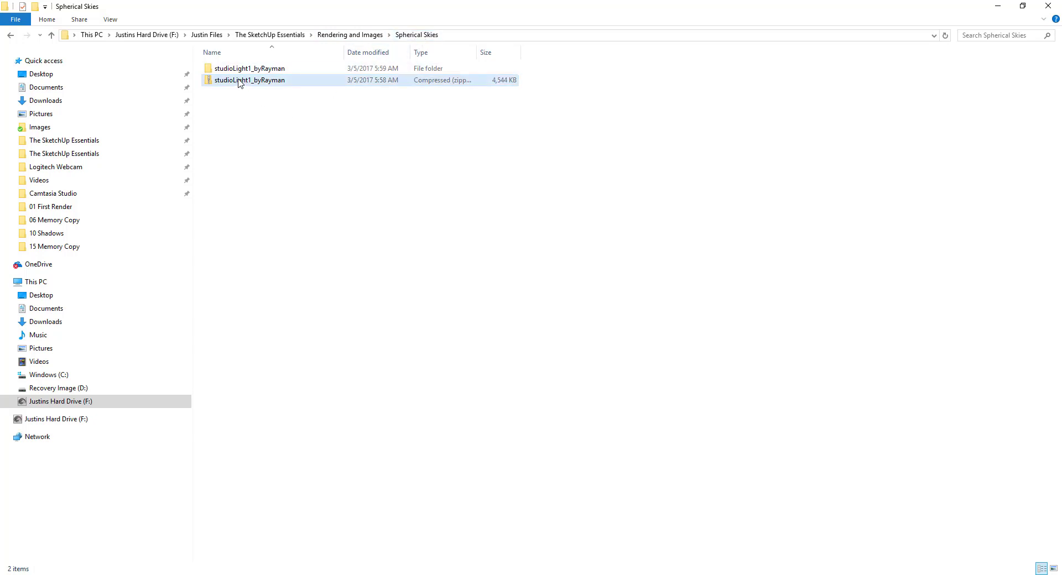
right_click(239, 81)
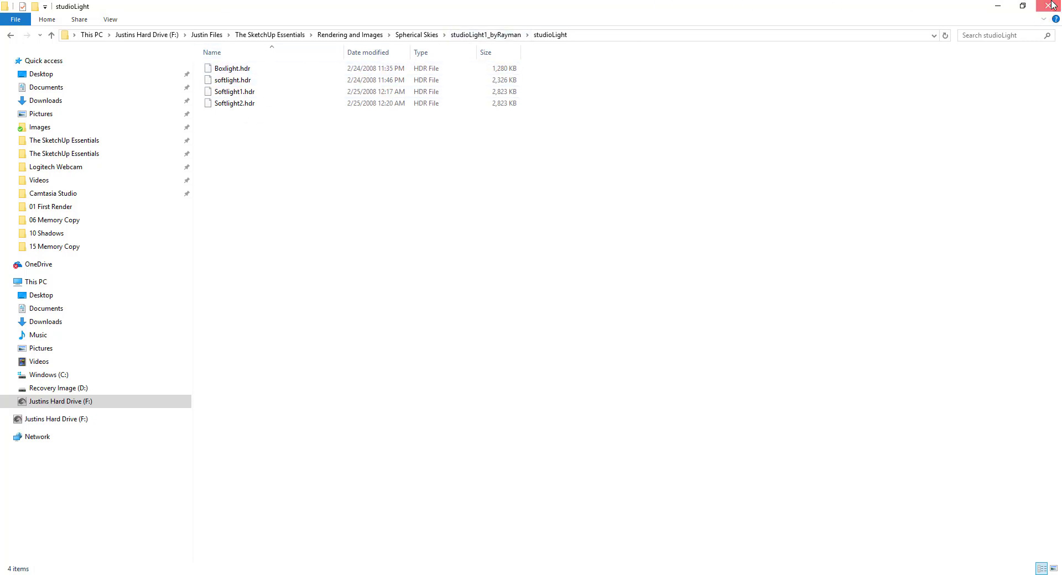
left_click(1050, 5)
left_click(1048, 7)
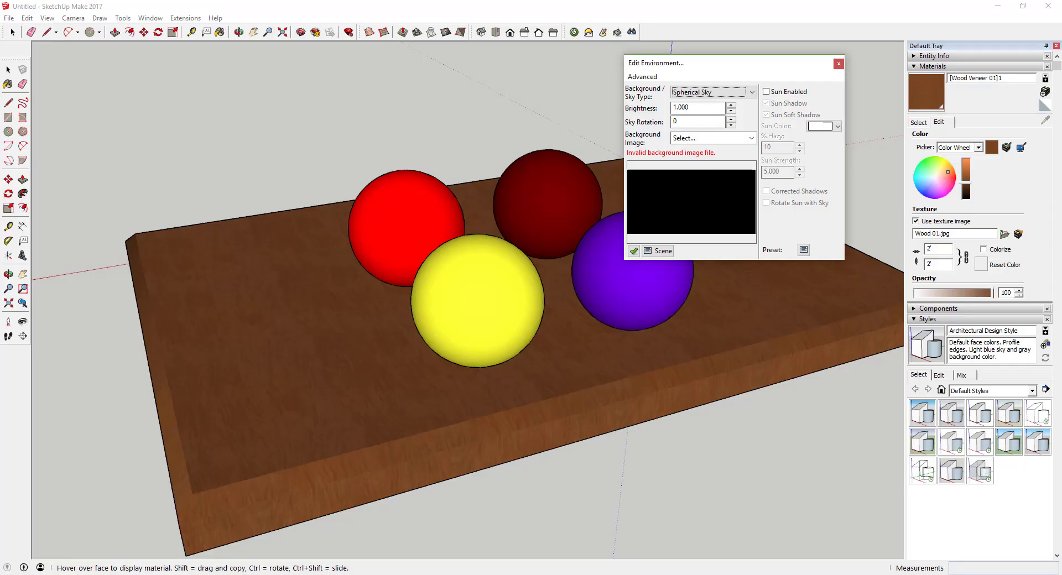
Load Boxlight.hdr from the studioLight folder as the spherical sky's background image and apply the environment settings.
left_click(751, 138)
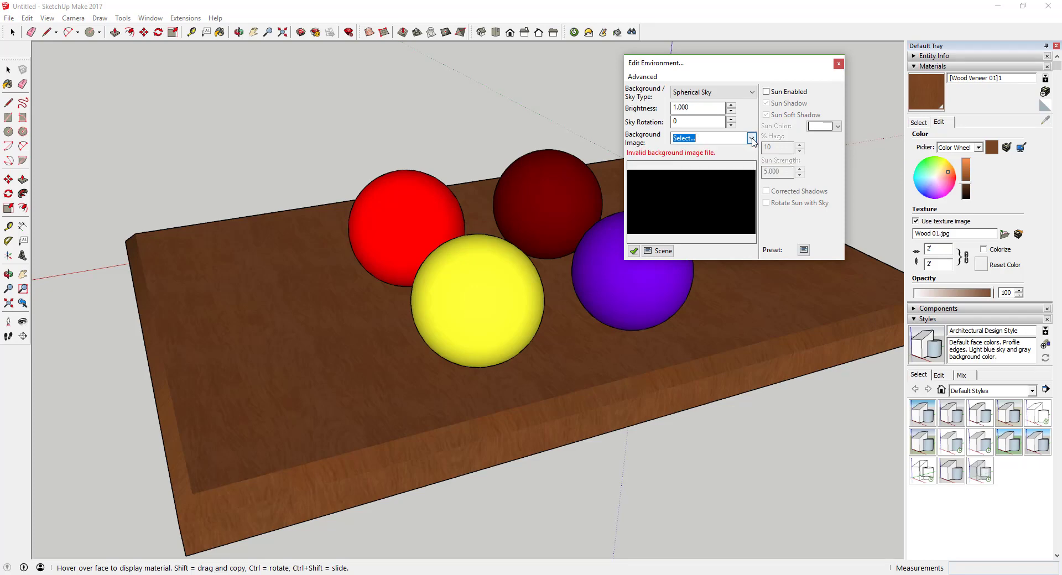
left_click(751, 139)
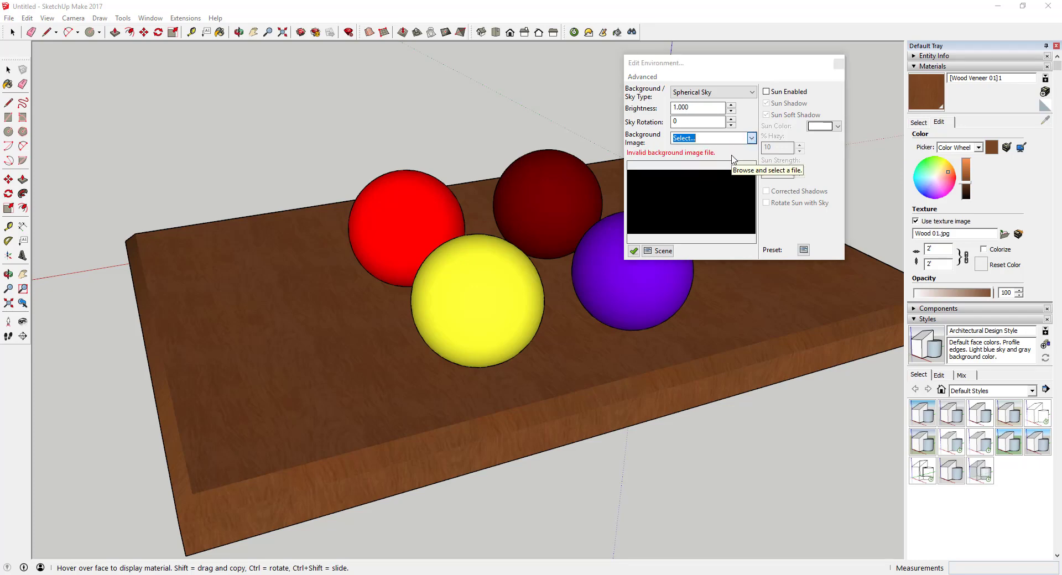
left_click(732, 154)
left_click_drag(829, 98, 655, 81)
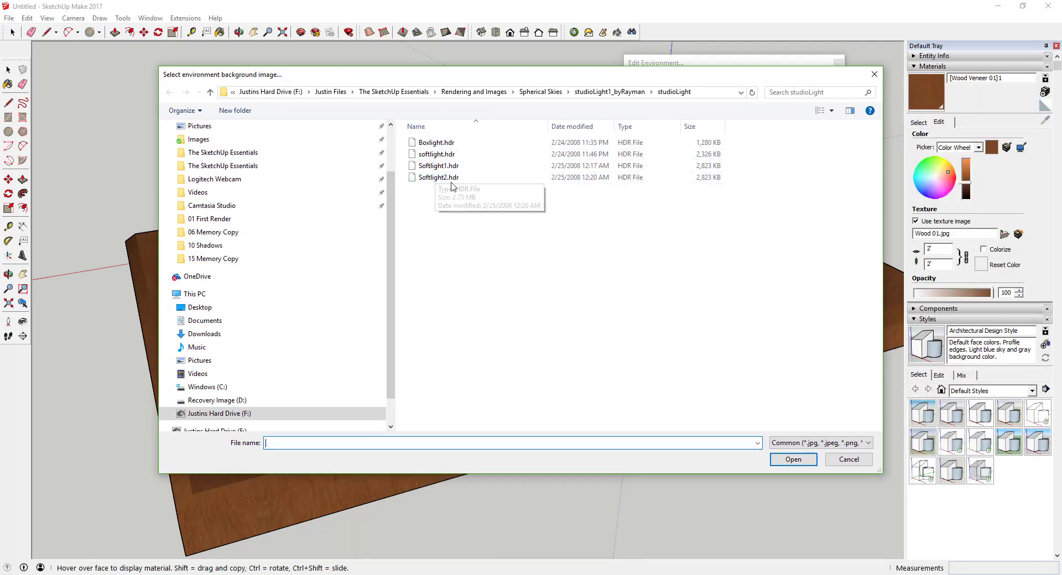
double_click(429, 143)
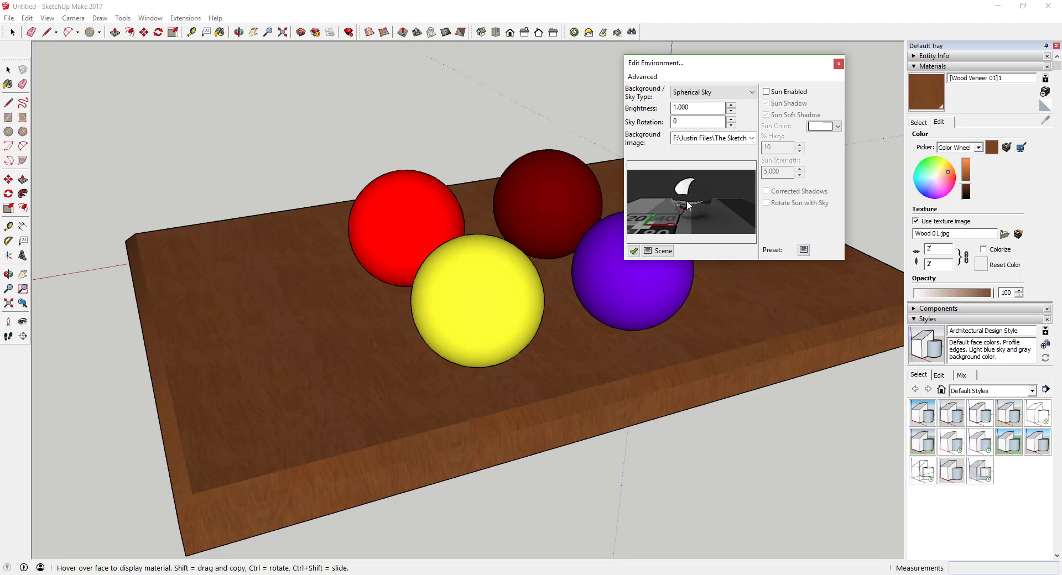
left_click(634, 251)
left_click(634, 251)
Try sky rotations of 180 and -90 before restoring 0, and toggle the sun on and off to compare the lighting preview.
double_click(690, 120)
left_click_drag(695, 125, 640, 122)
type("180")
left_click_drag(696, 122, 649, 123)
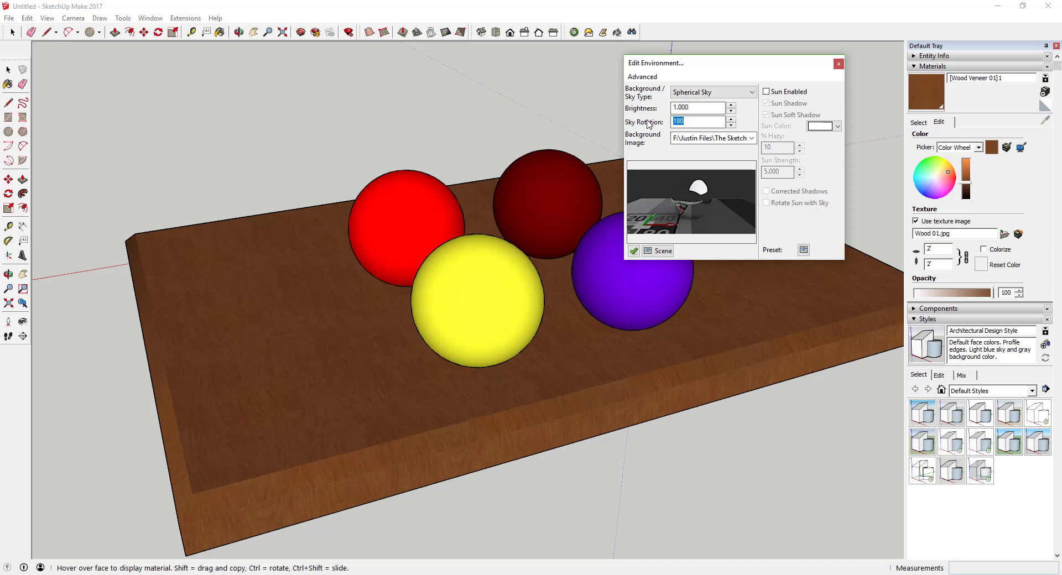
type("-90")
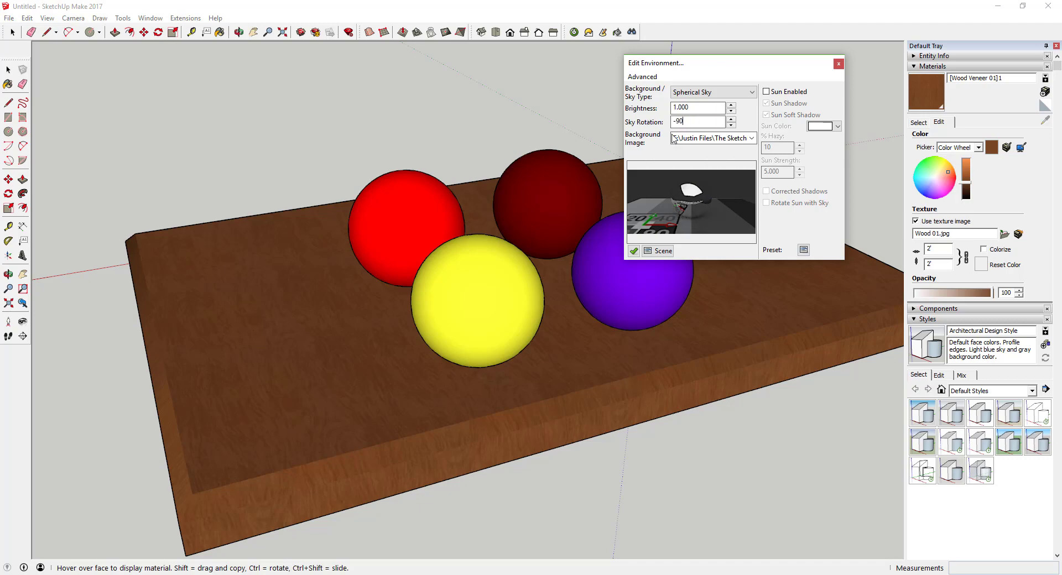
left_click_drag(693, 123, 606, 114)
type("0")
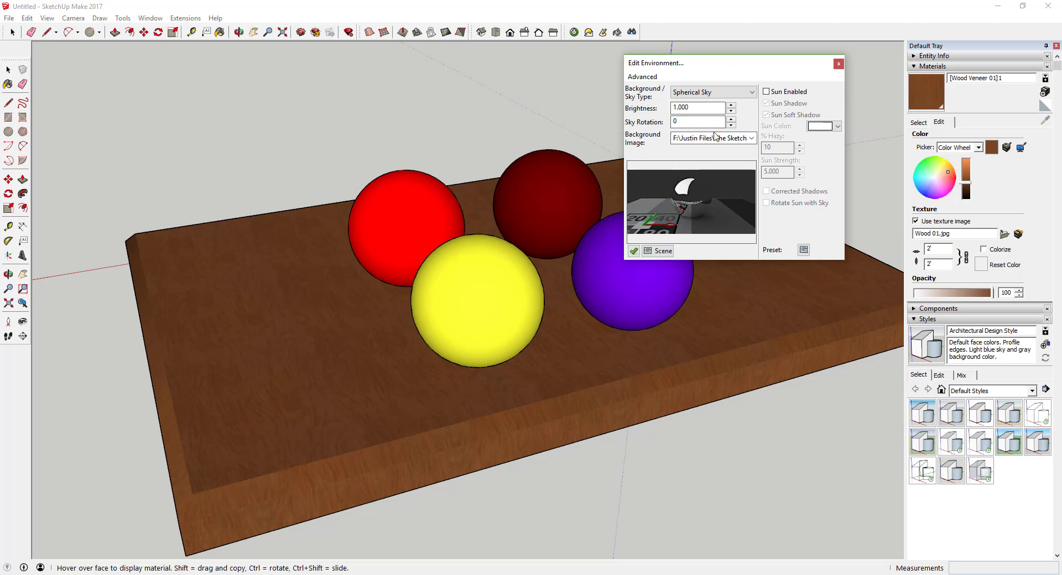
left_click(767, 91)
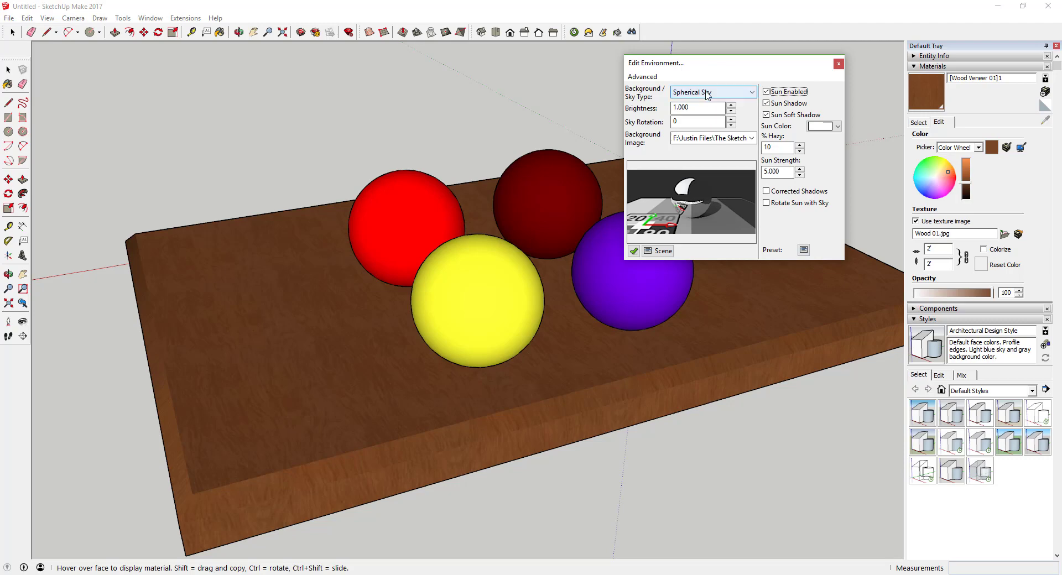
left_click(767, 92)
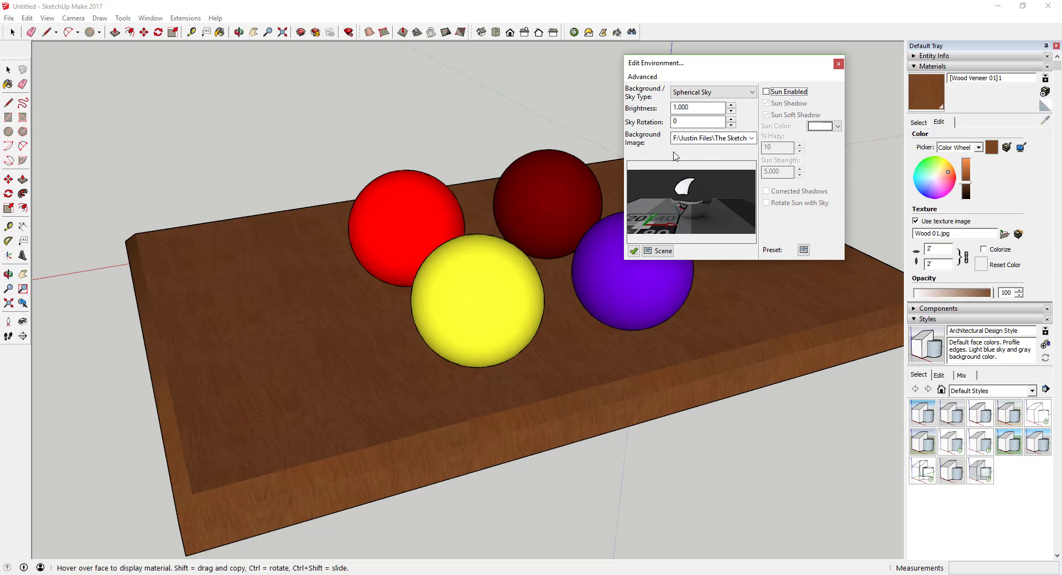
Close the Environment Editor and render the current view at 800x600 with the 01. Prelim preset.
left_click(839, 64)
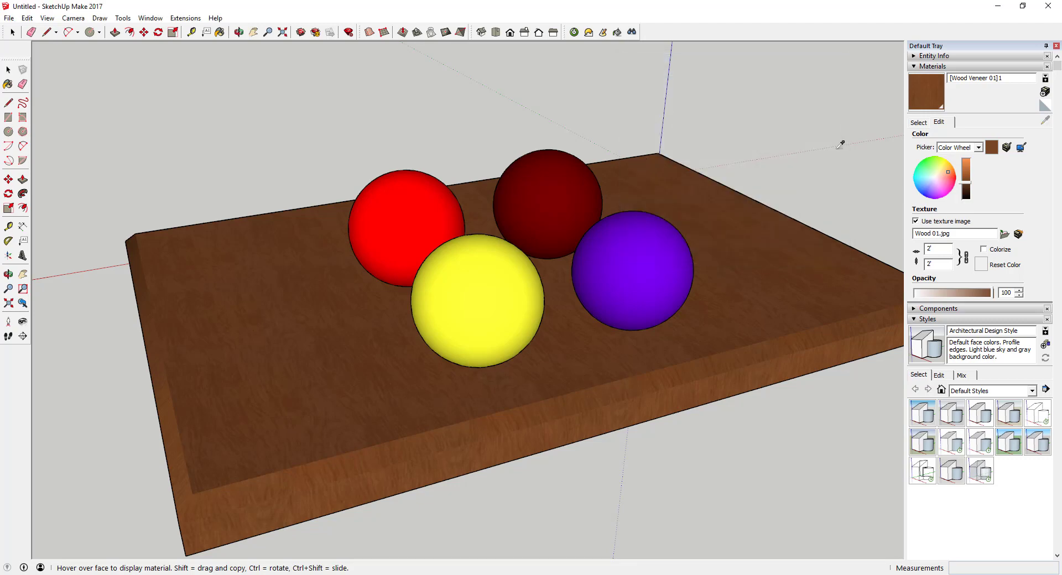
left_click(574, 33)
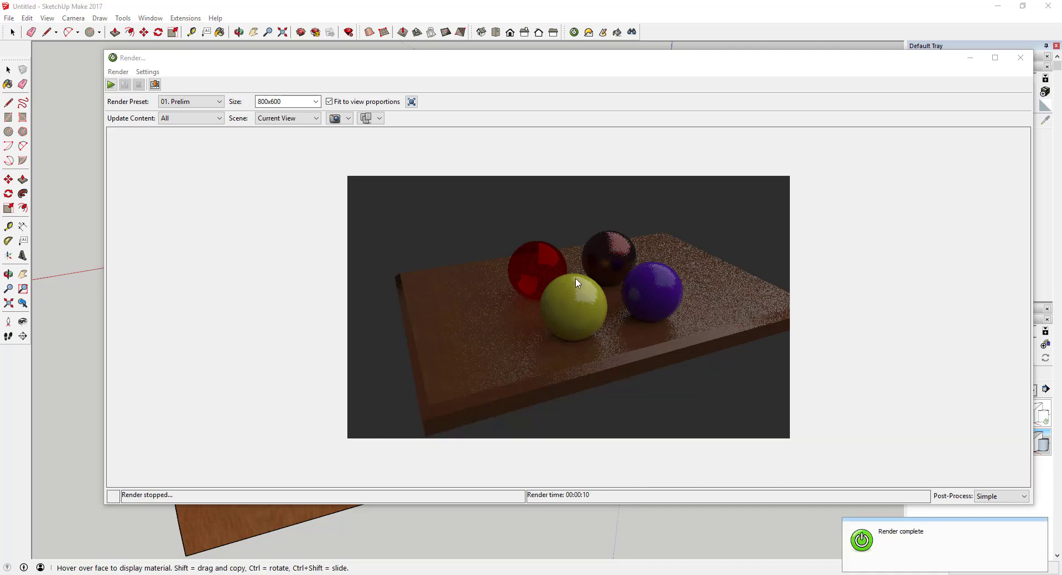
Switch the render preset to 04. Medium and start a new render without saving the previous image.
left_click(191, 101)
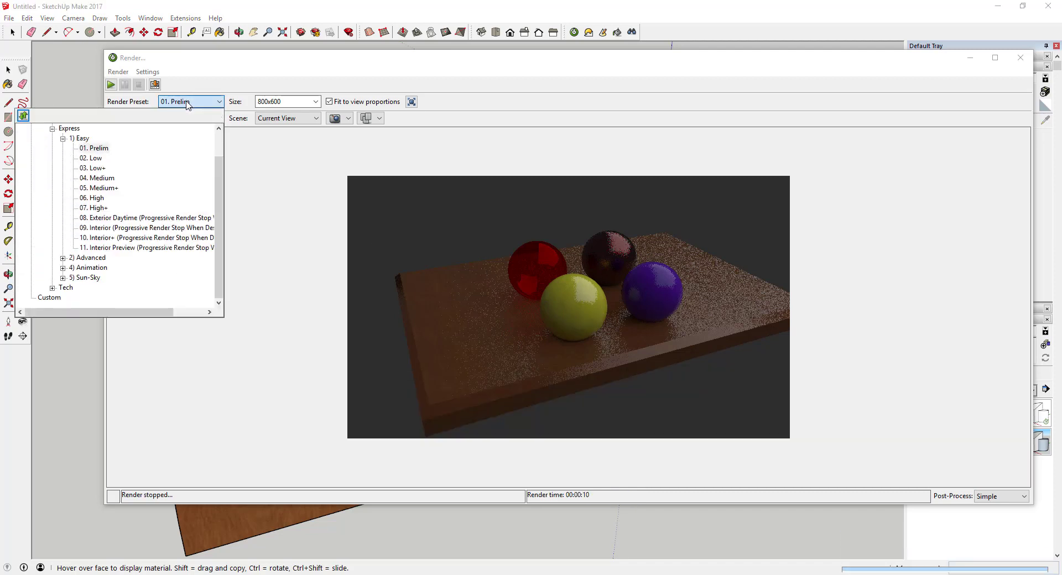
left_click(98, 178)
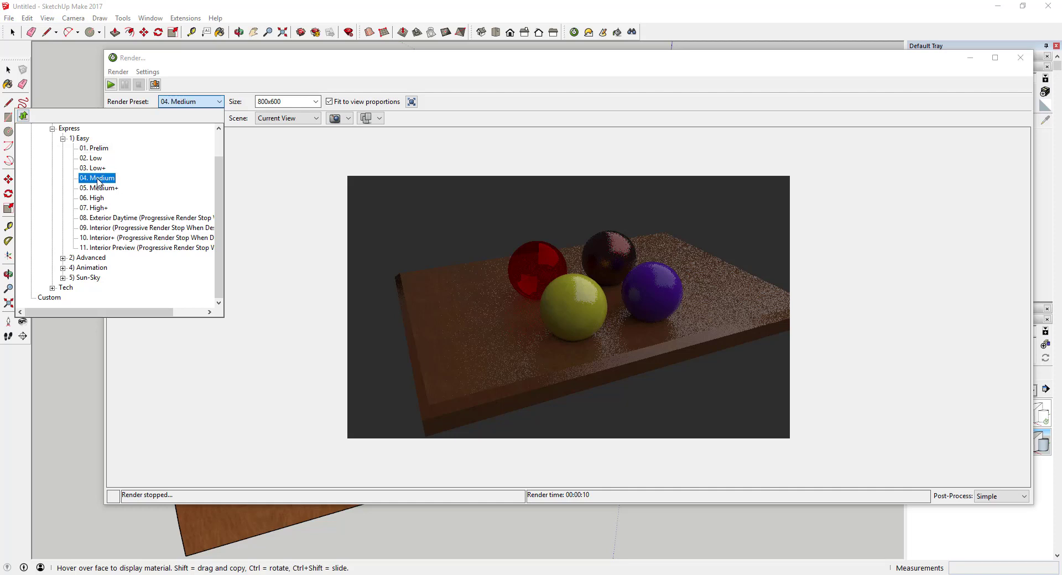
left_click(553, 277)
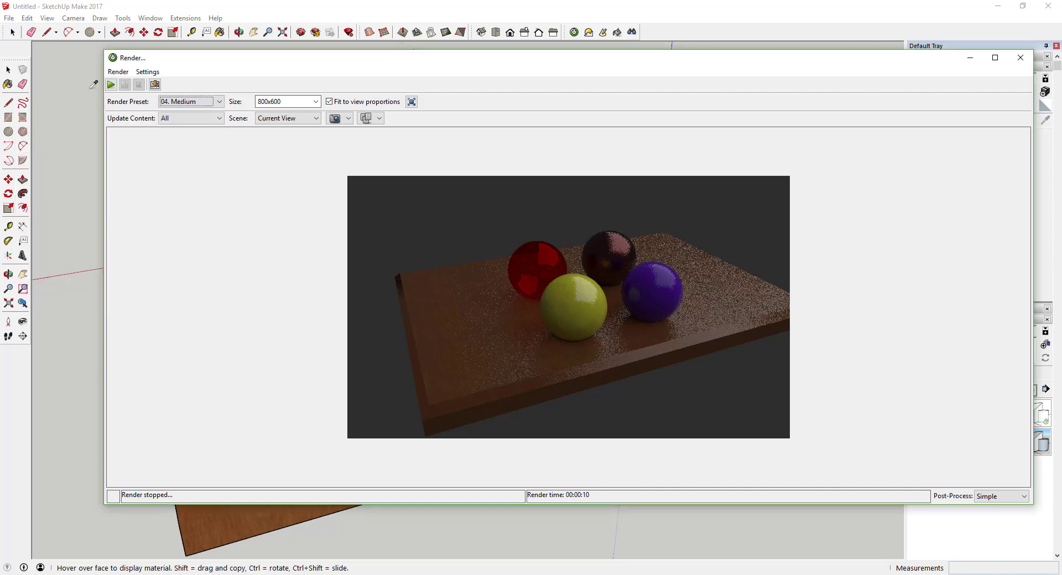
left_click(110, 84)
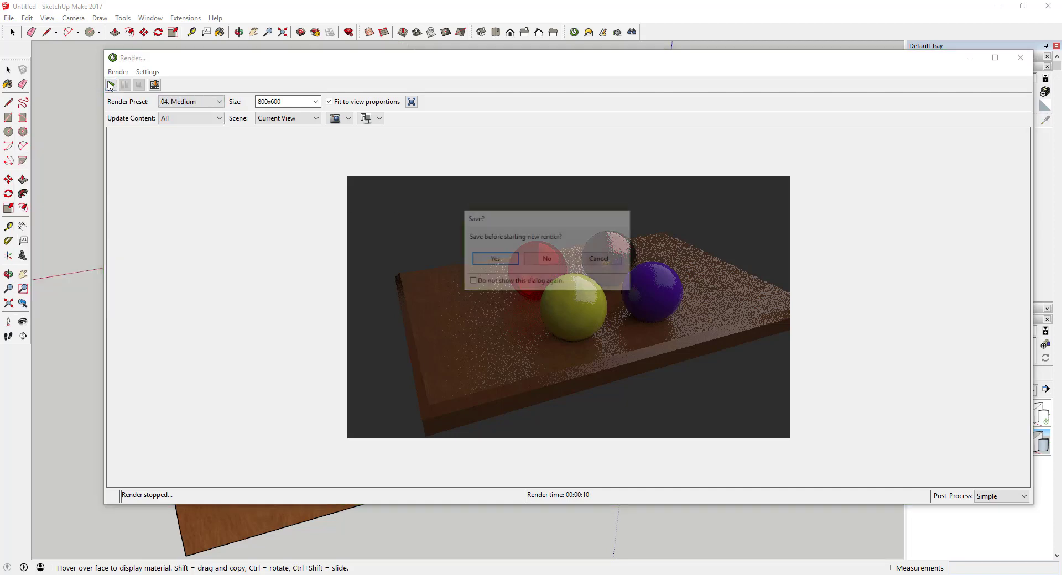
left_click(550, 260)
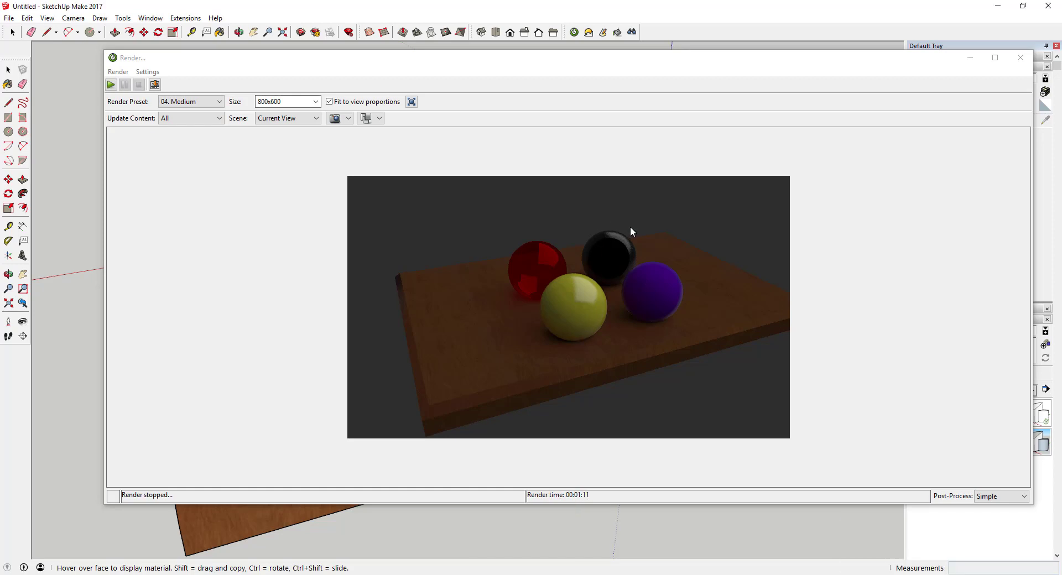
left_click(217, 103)
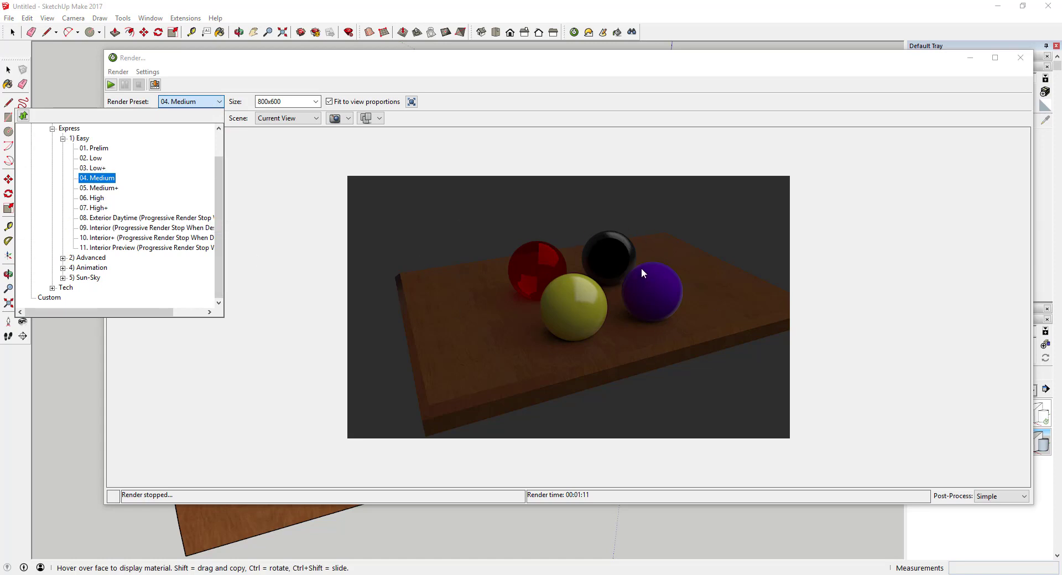
left_click(621, 264)
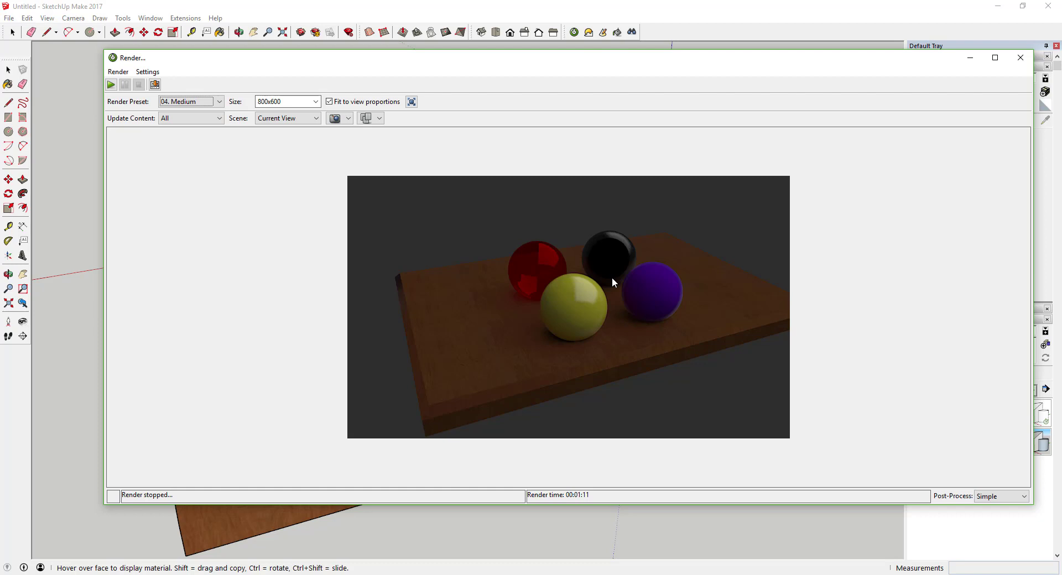
left_click(177, 103)
left_click(178, 103)
Open the render's post-process options and examine the Bloom, Temp. and Vignette settings.
left_click(1025, 498)
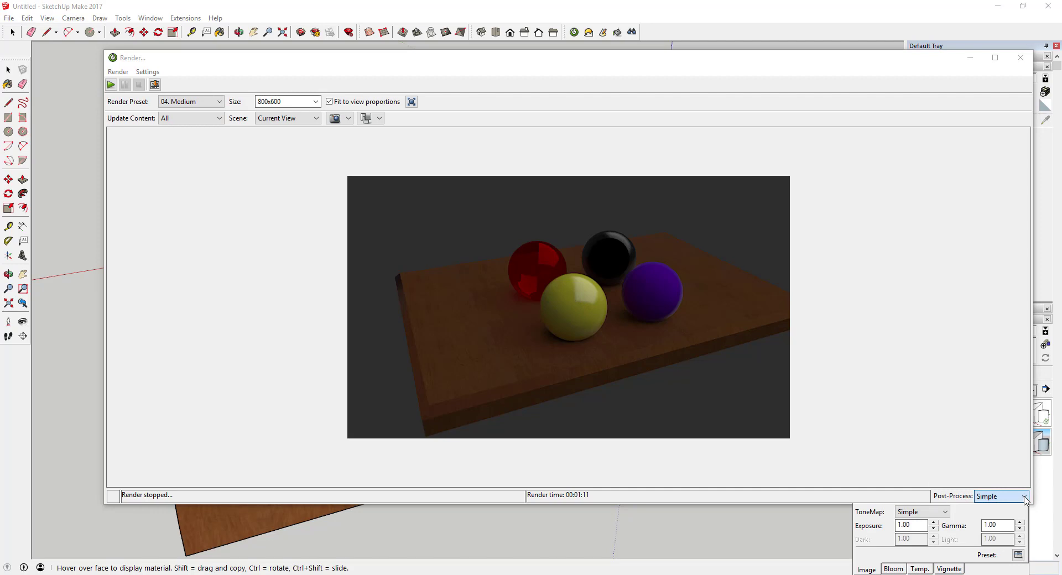
left_click(894, 570)
left_click(920, 569)
left_click(947, 570)
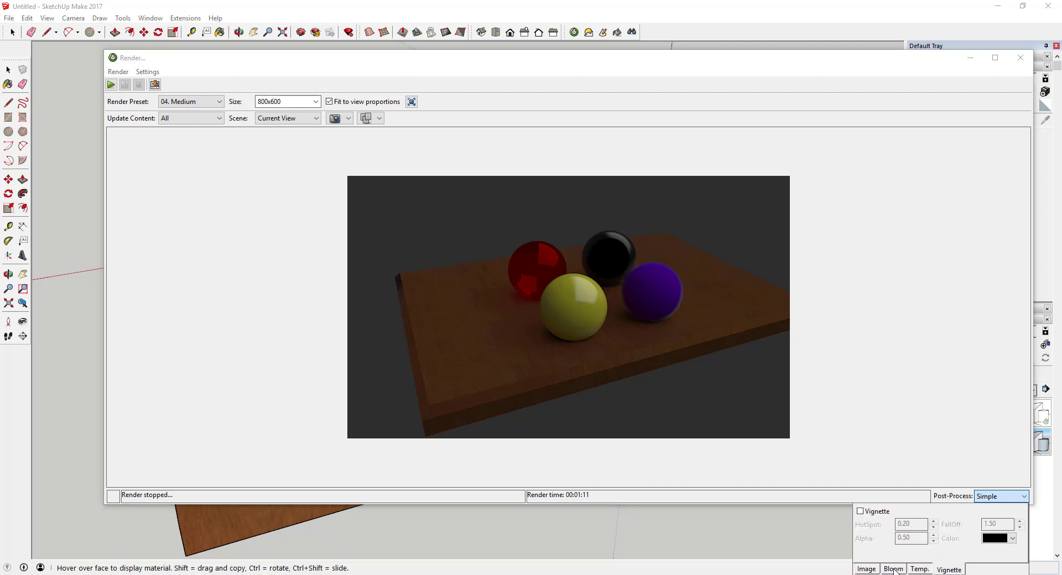
Compare image exposures of 2, 3, 4 and 5 on the render, set the exposure back to 2, and close the render window.
left_click(894, 569)
left_click(910, 570)
left_click(865, 570)
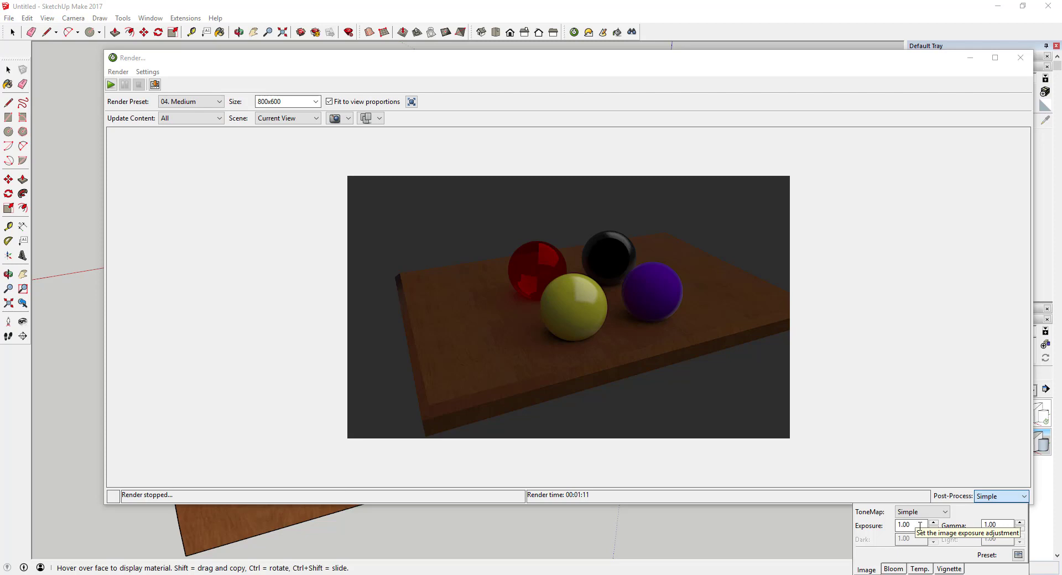
double_click(922, 527)
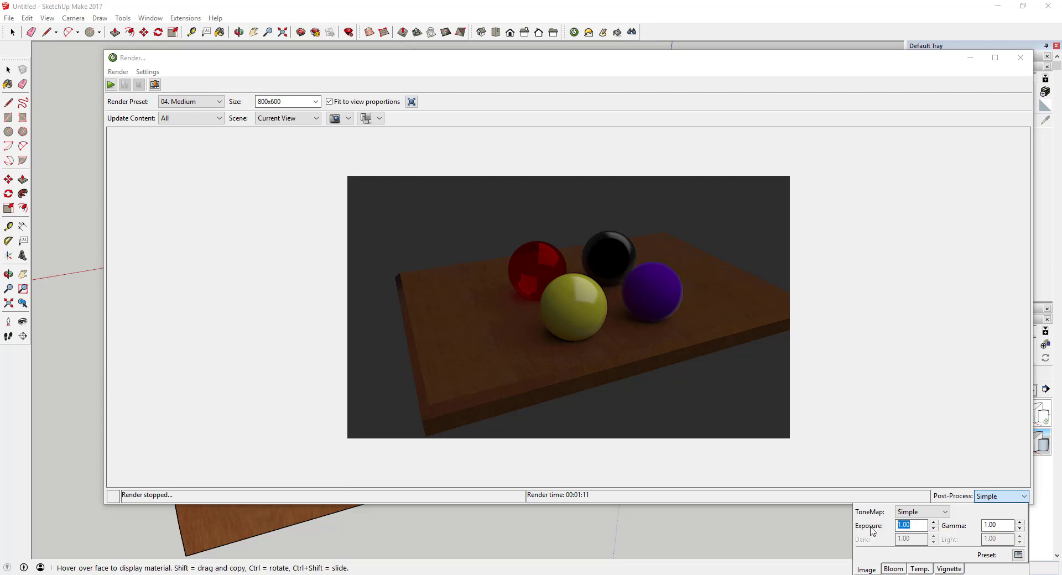
type("2")
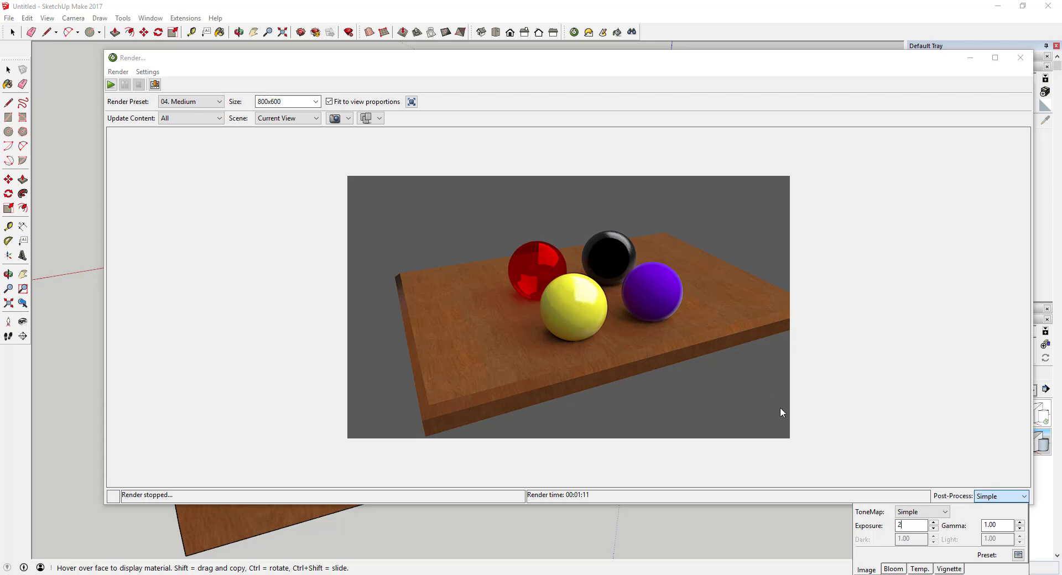
double_click(900, 526)
type("3")
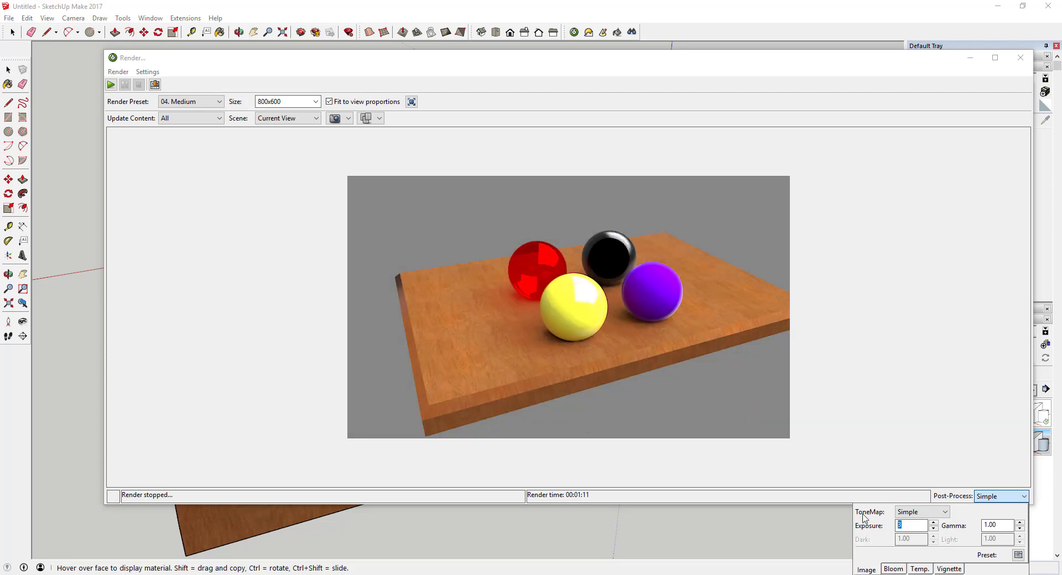
type("4")
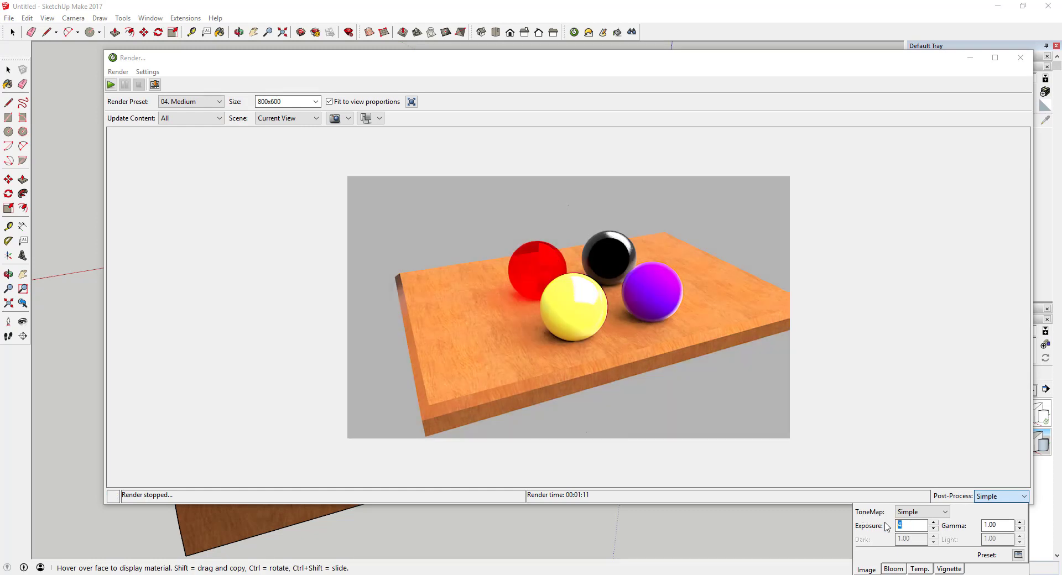
type("5")
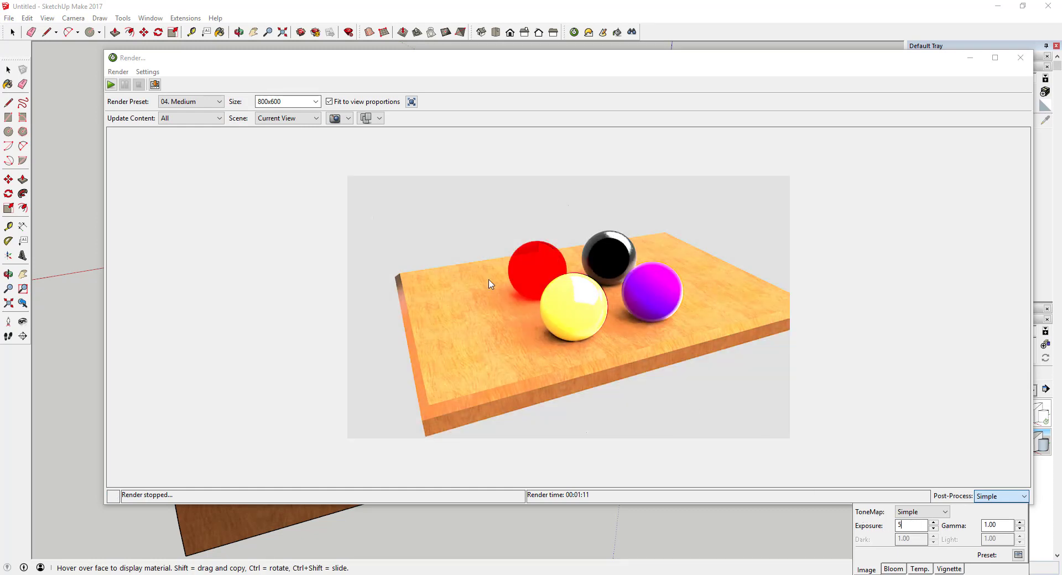
double_click(905, 524)
type("2")
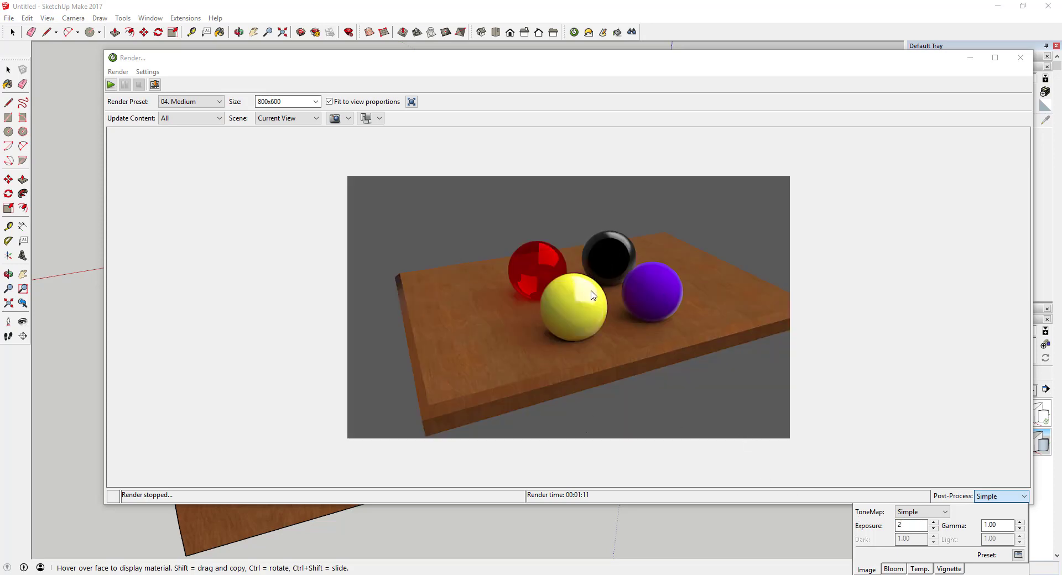
left_click(1020, 58)
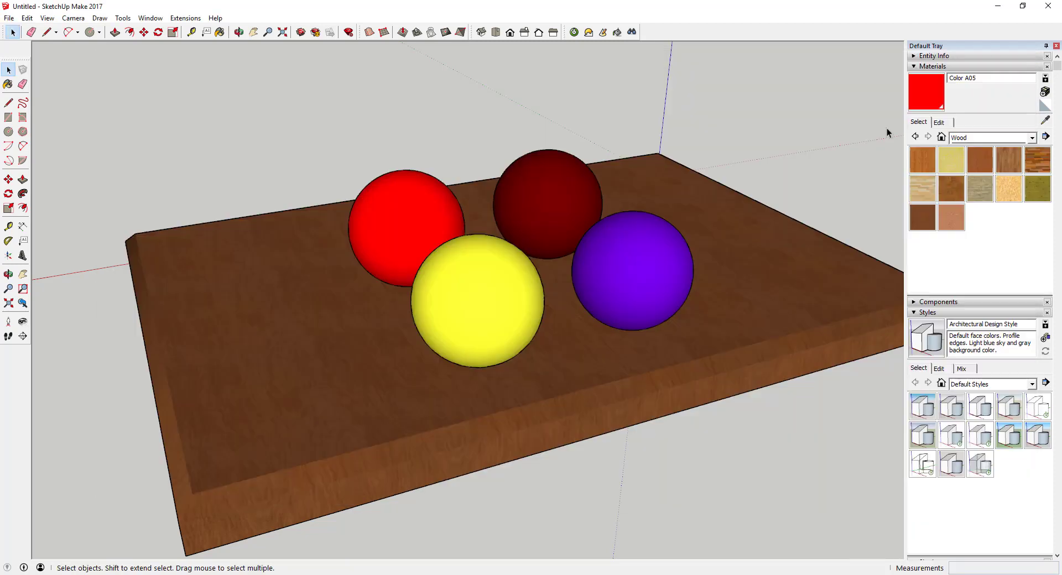
Paint the front yellow sphere with the red Color A05.
left_click(931, 97)
left_click(505, 285)
key("space")
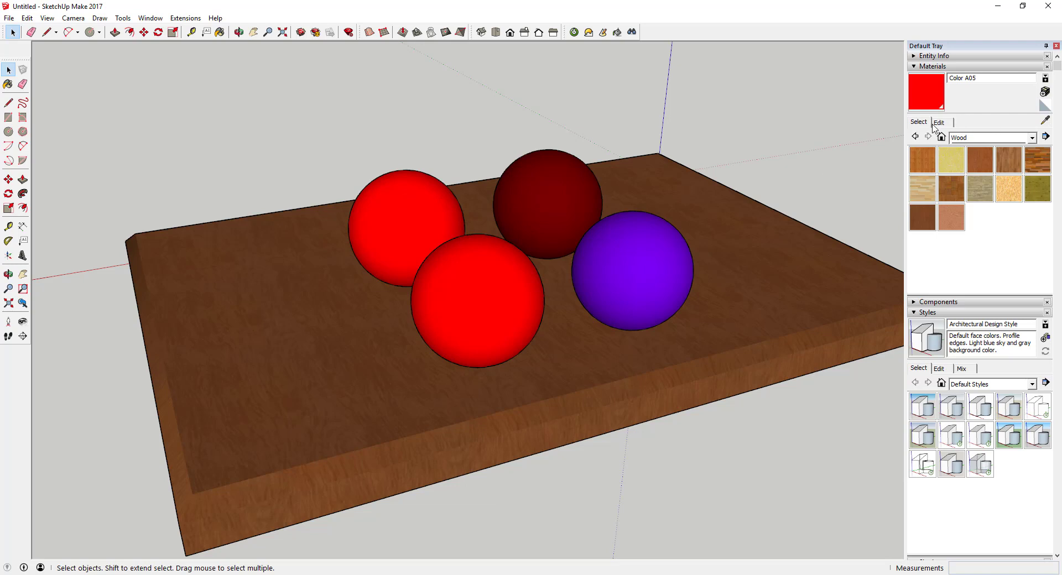
Paint the rear red sphere with yellow Color E04 from the Colors collection.
left_click(990, 138)
left_click(974, 177)
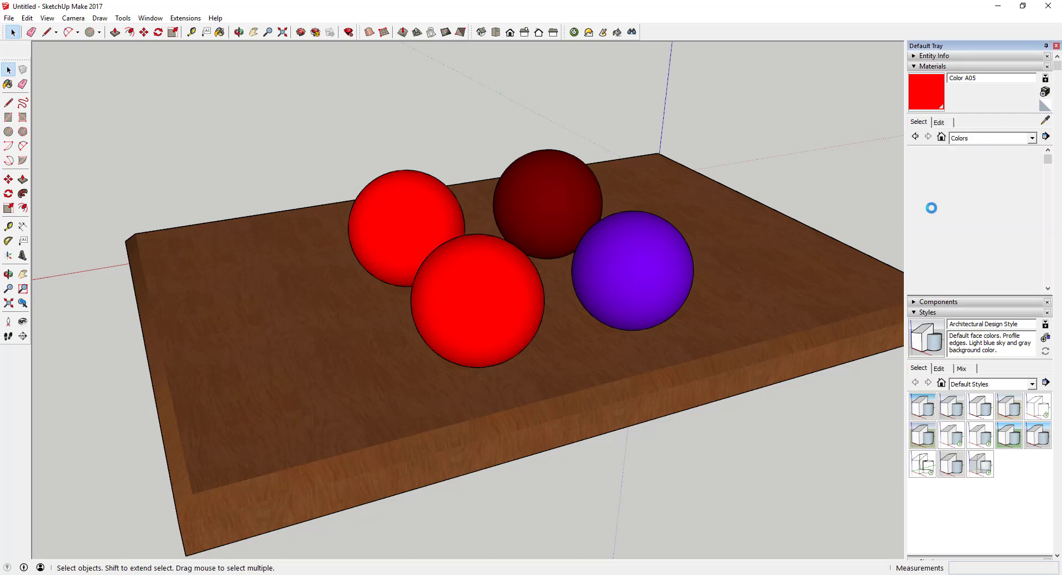
scroll(1007, 204, "down", 5)
left_click(1011, 187)
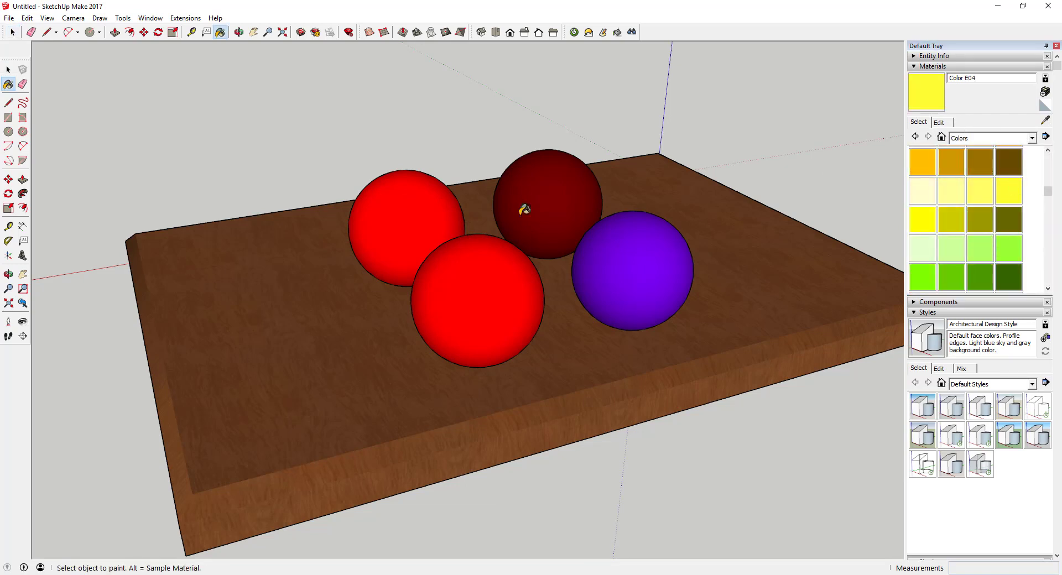
left_click(412, 204)
key("space")
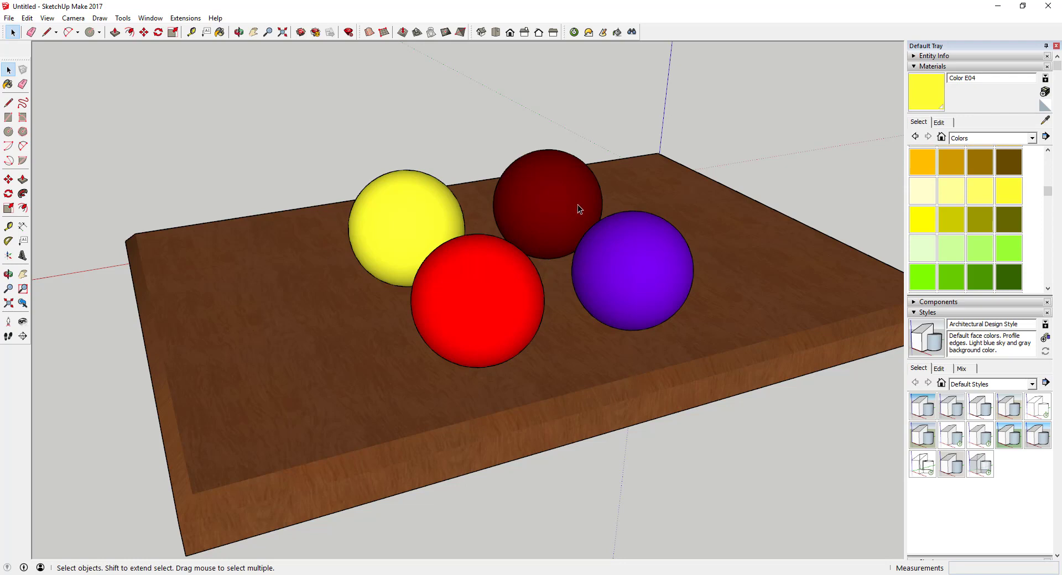
Reframe the camera closer on the four spheres using the camera tool's rule-of-thirds guides.
left_click(632, 34)
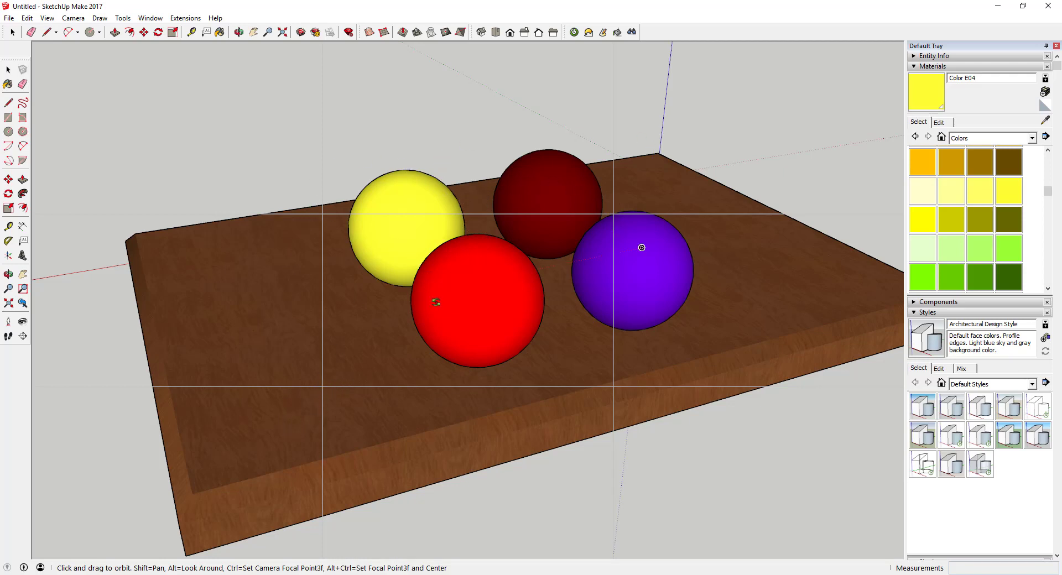
left_click_drag(436, 302, 533, 301)
scroll(520, 285, "up", 2)
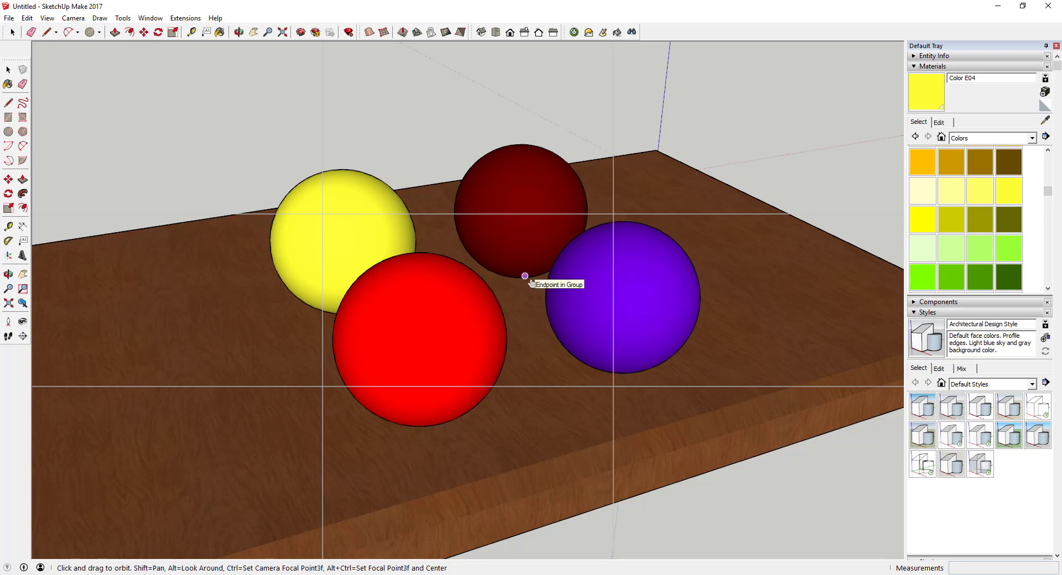
left_click_drag(530, 282, 507, 287)
left_click_drag(563, 265, 541, 269)
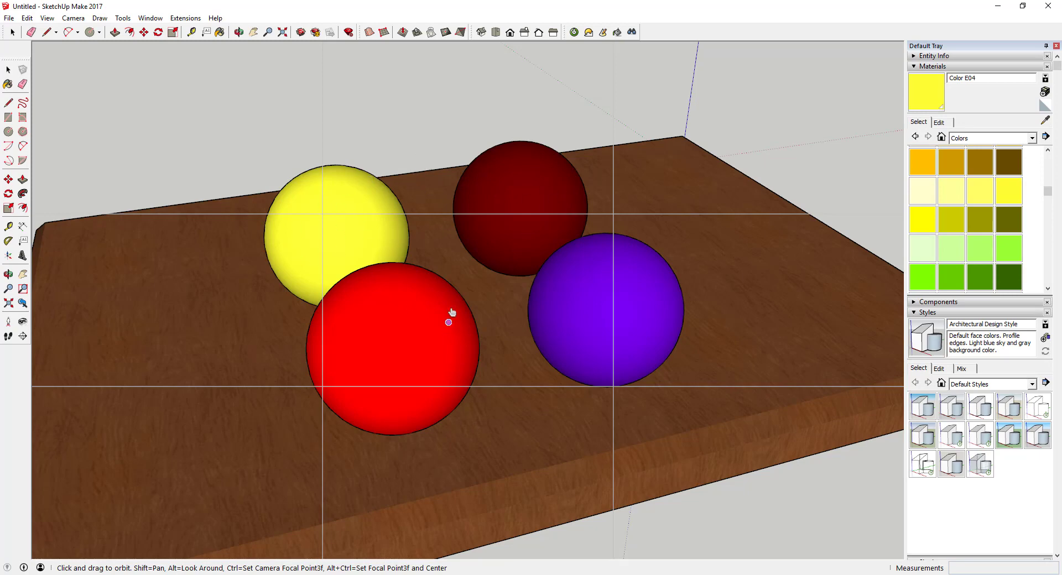
left_click_drag(452, 313, 443, 308)
middle_click_drag(470, 311, 518, 298)
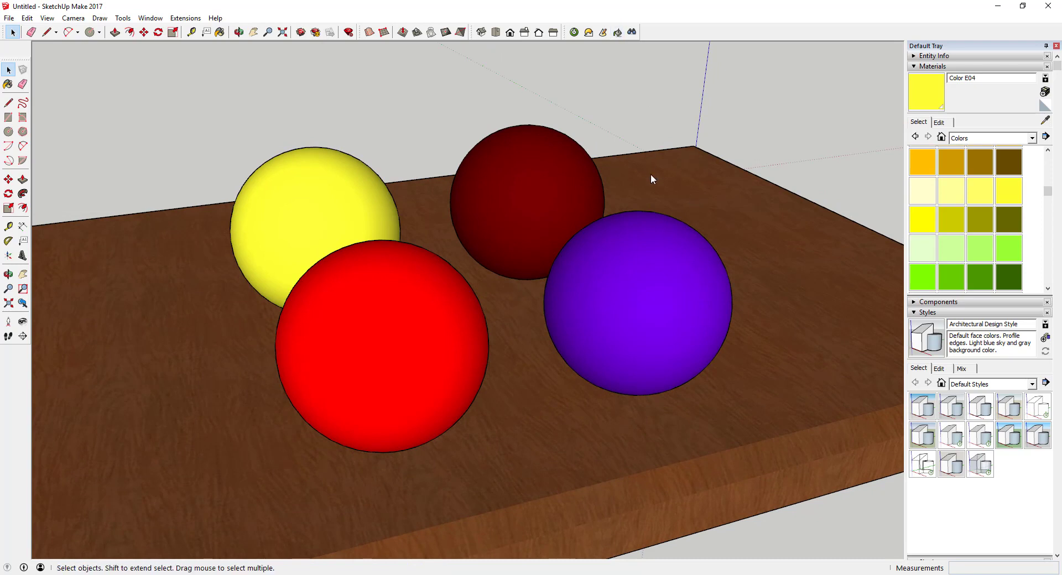
Assign the Plastic Shiny template to the purple sphere's material.
key("m")
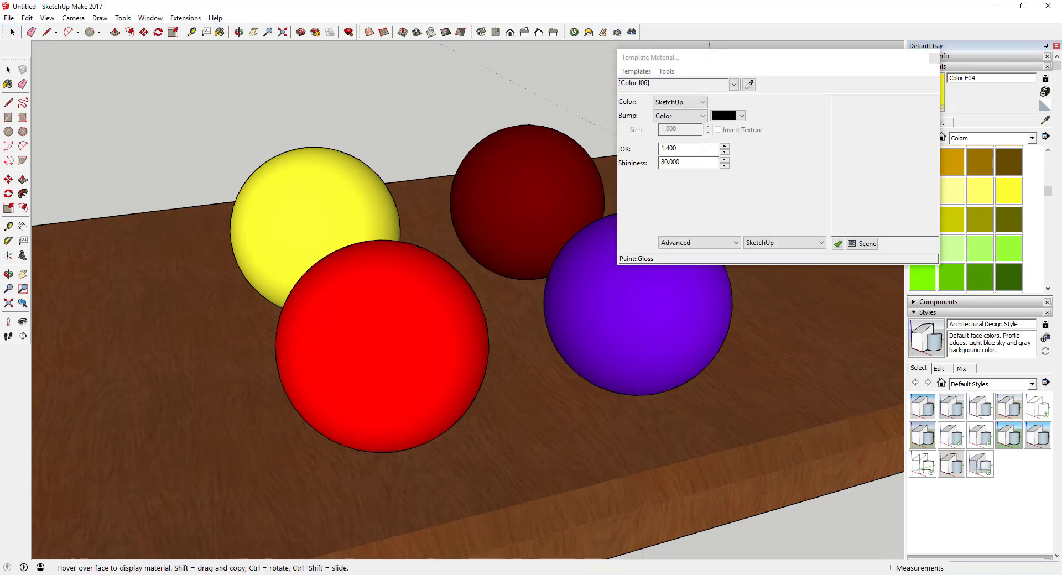
left_click(637, 72)
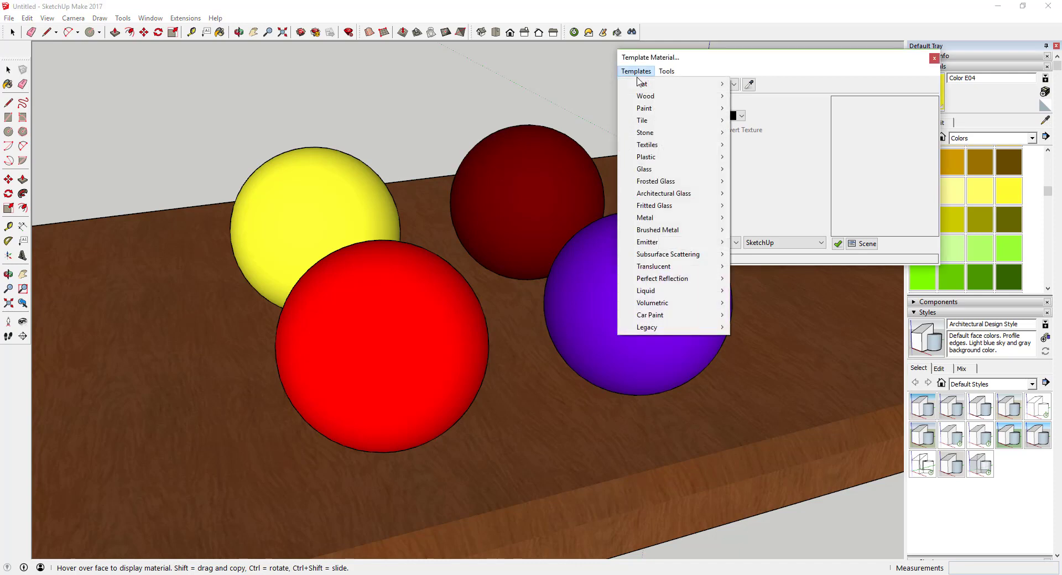
mouse_move(697, 157)
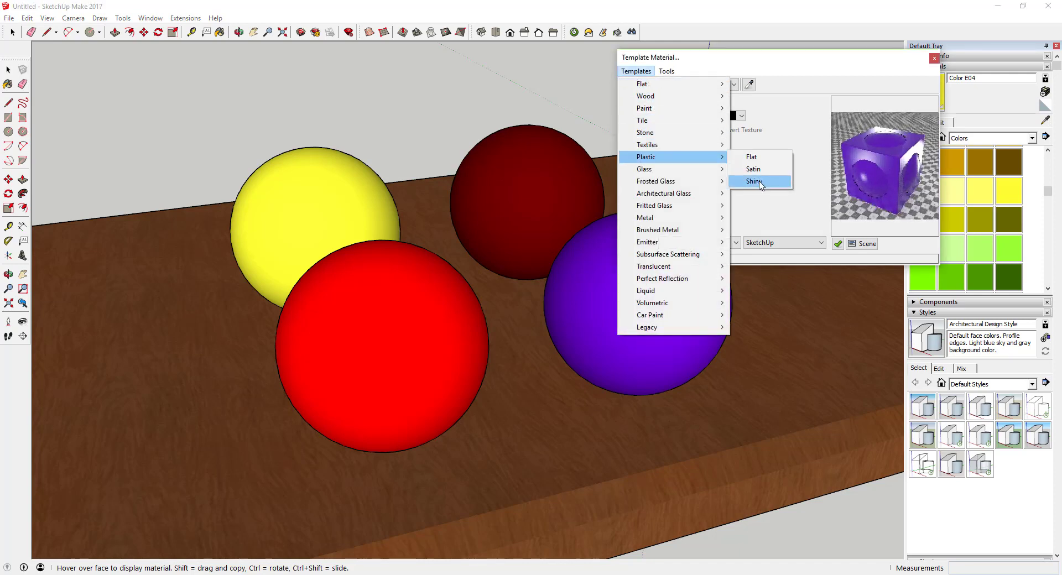
left_click(759, 183)
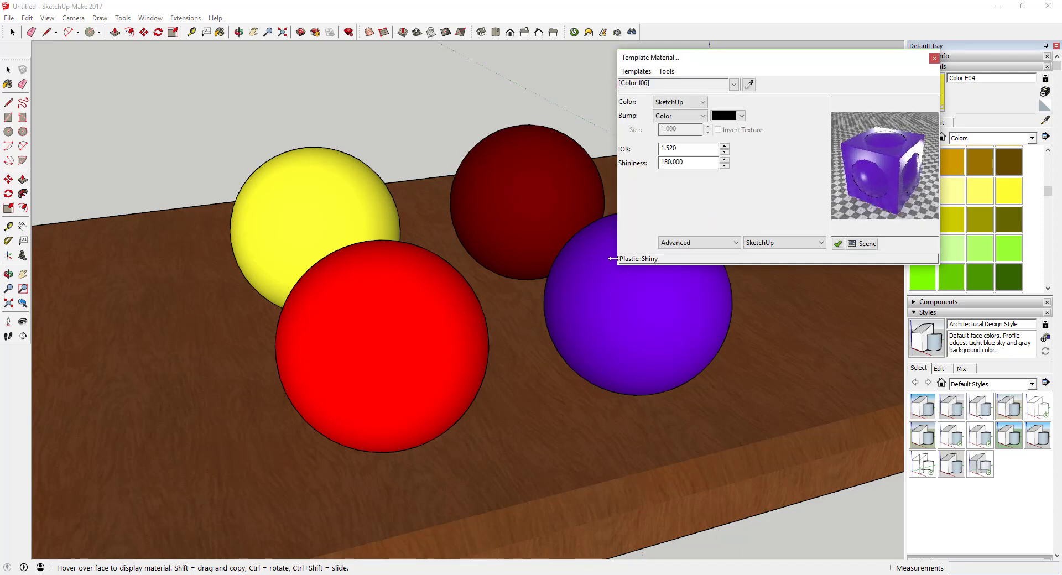
Try the Metal Aluminum template on the dark red sphere's material.
left_click(570, 159)
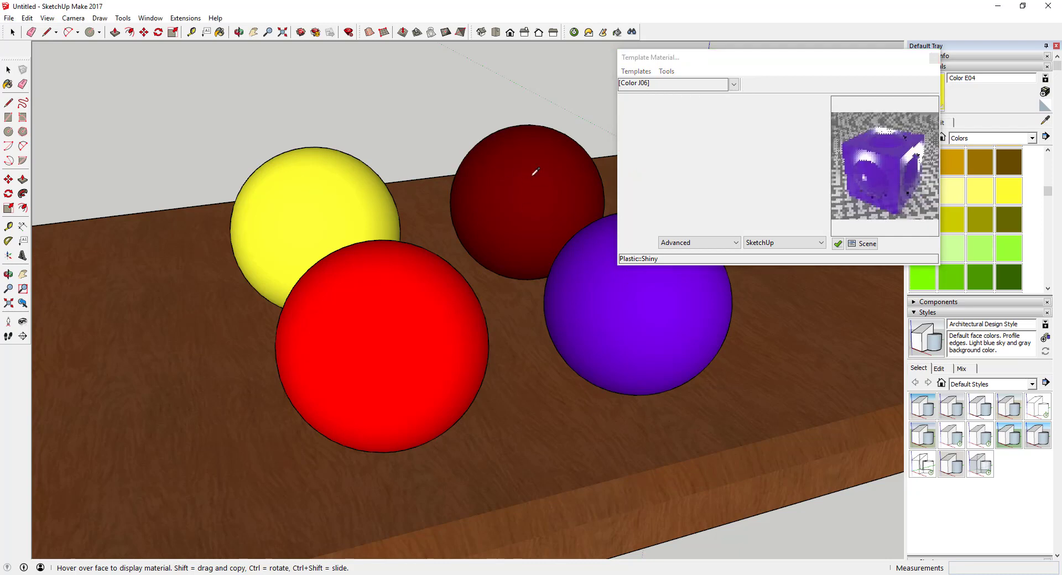
left_click(636, 72)
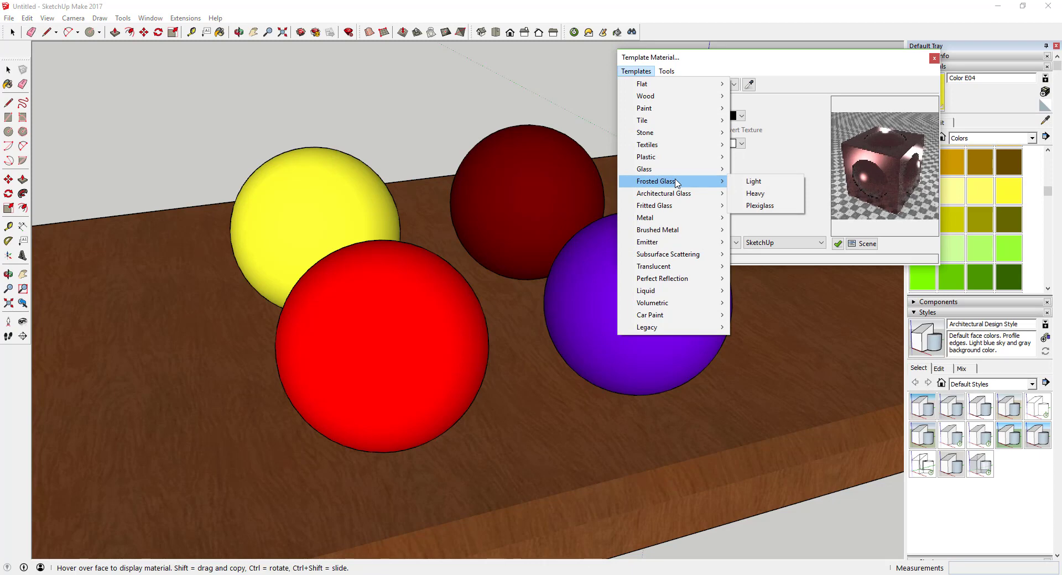
mouse_move(676, 218)
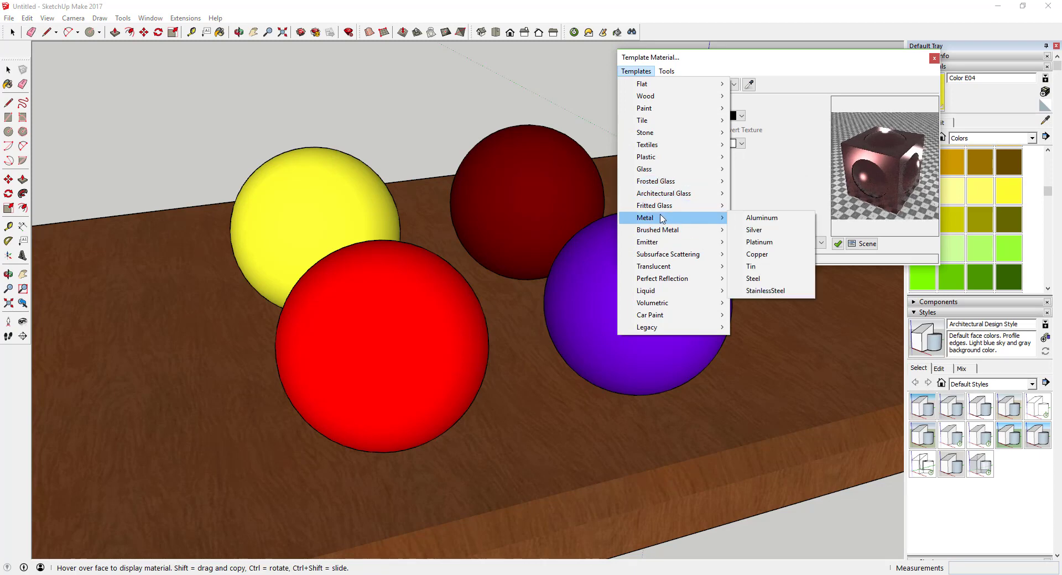
left_click(764, 221)
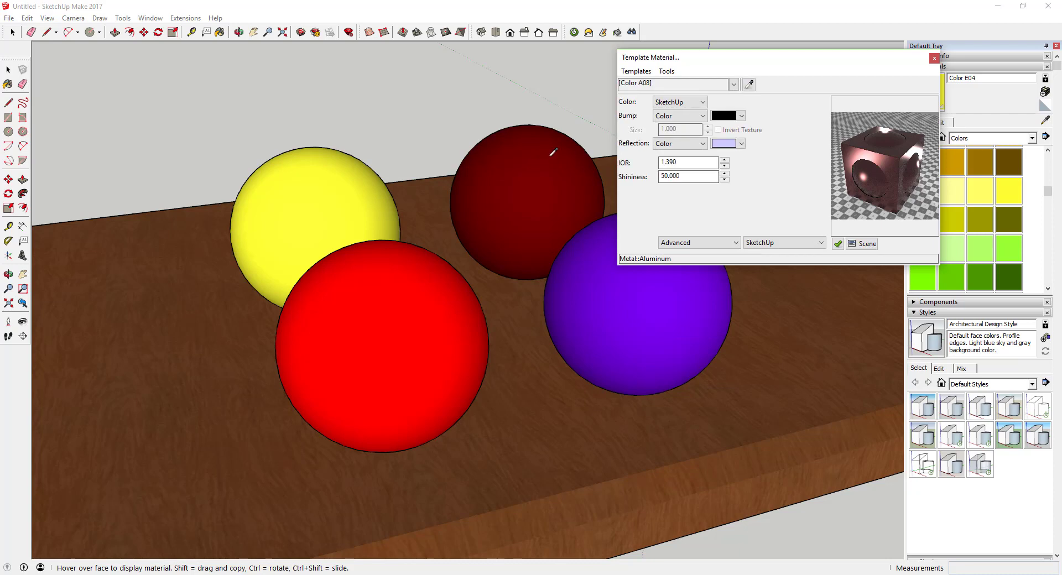
Assign the Paint Flat Enamel template to the dark red sphere's material.
left_click(637, 71)
mouse_move(665, 109)
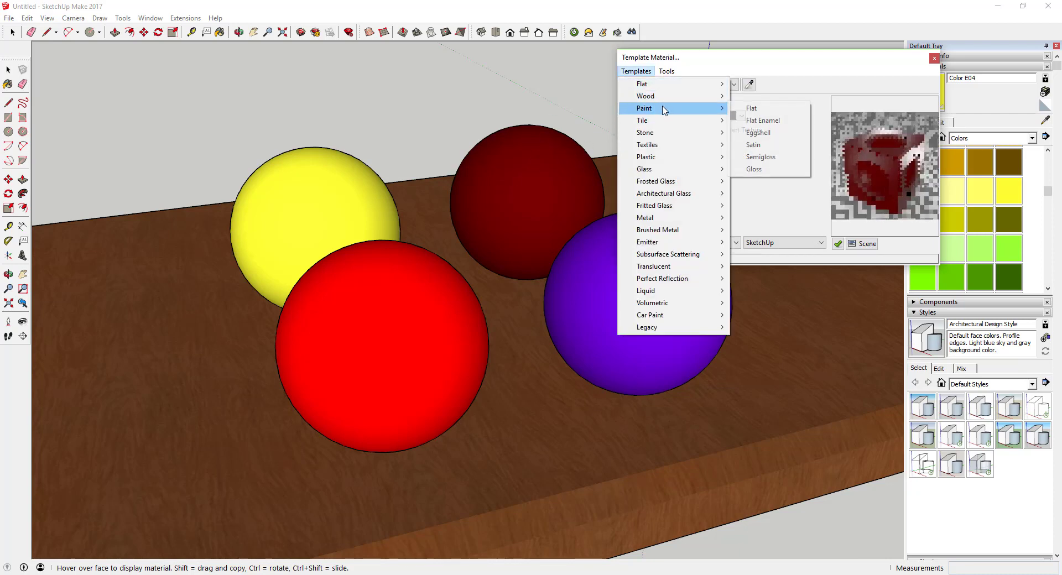
left_click(773, 122)
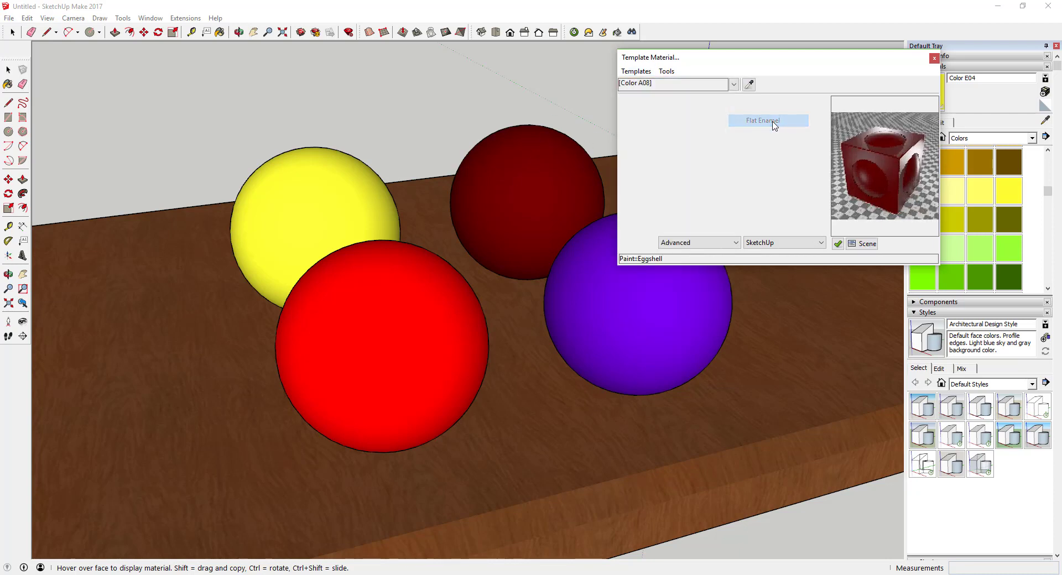
Assign the Metal Silver template to the yellow sphere's material and close the material editor.
left_click(341, 175)
left_click(637, 72)
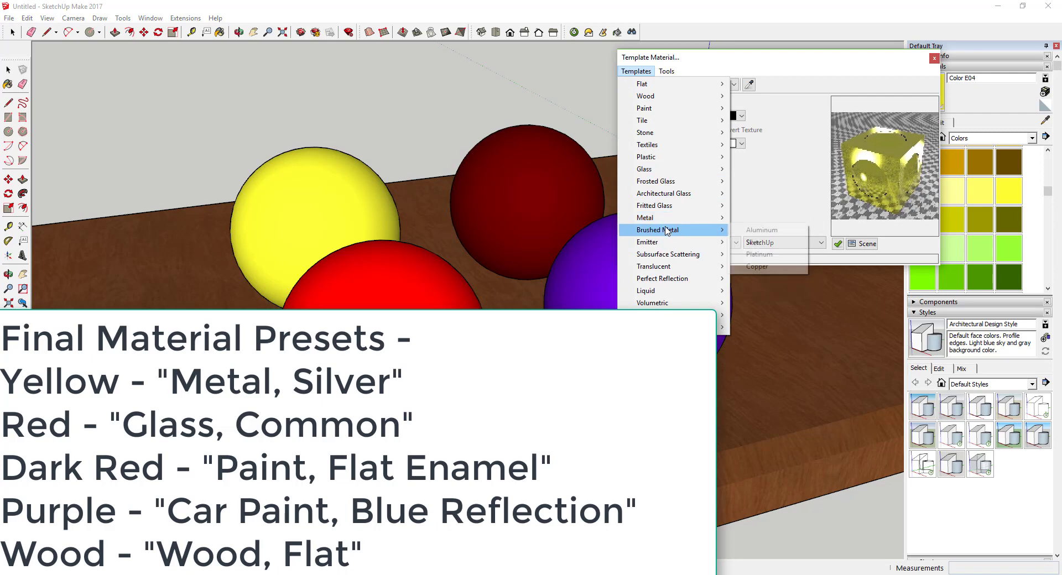
mouse_move(650, 219)
left_click(746, 229)
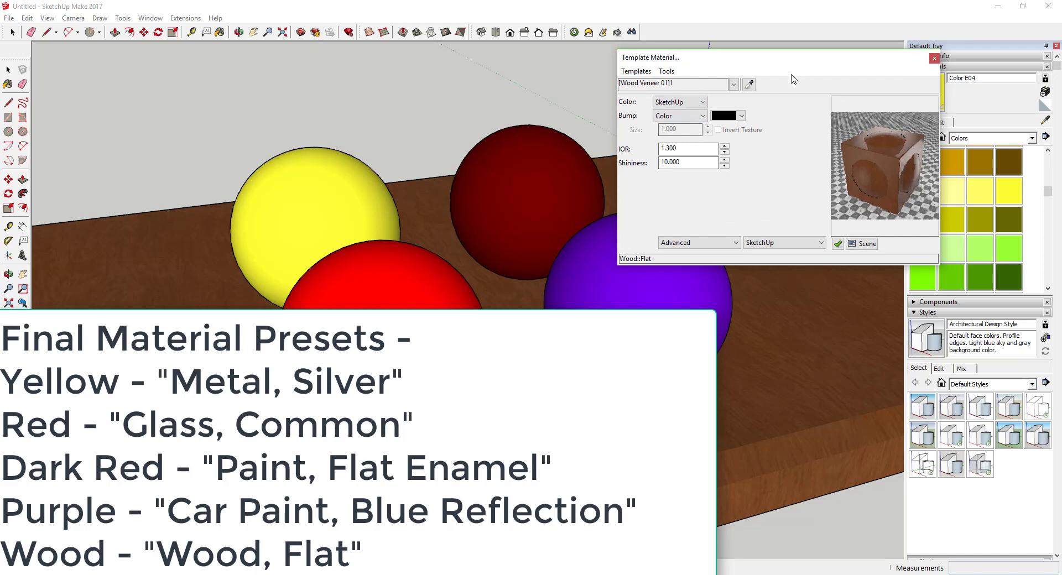
left_click(934, 58)
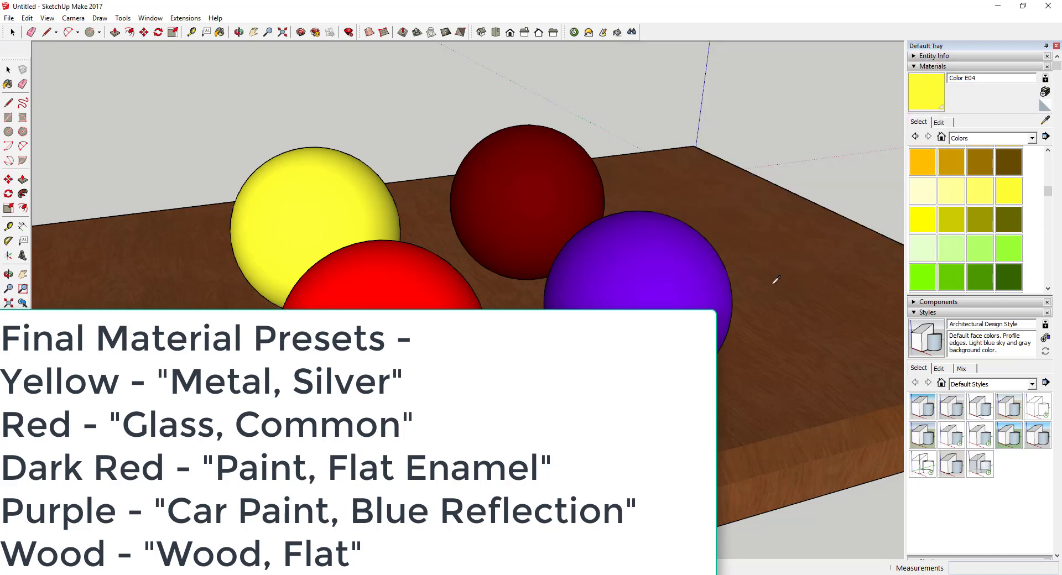
Render the reframed view at 800x600 with the 04. Medium preset and try exposures of 2 and 3 before setting 1.5.
left_click(575, 32)
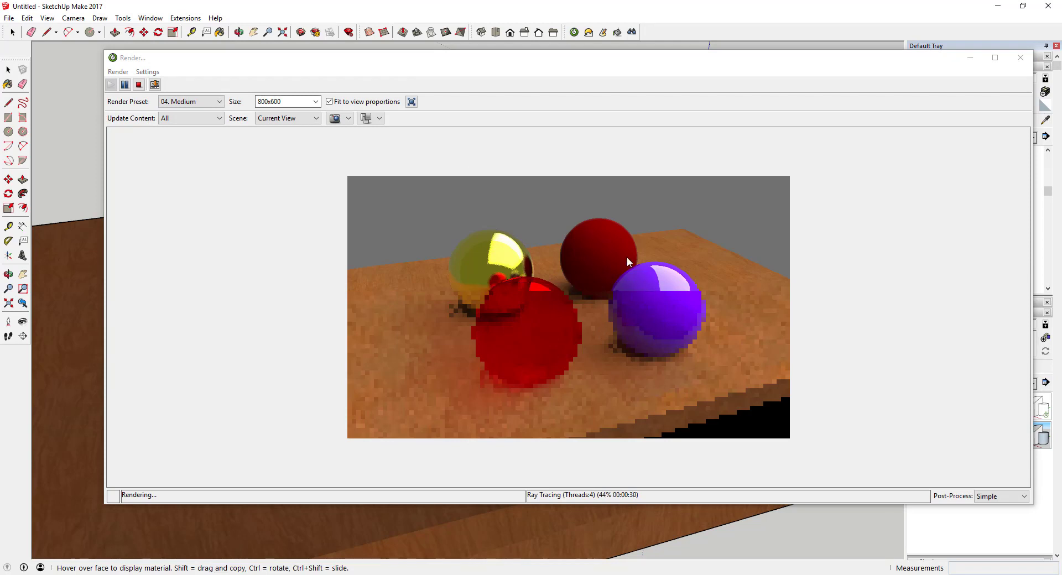
left_click(1020, 496)
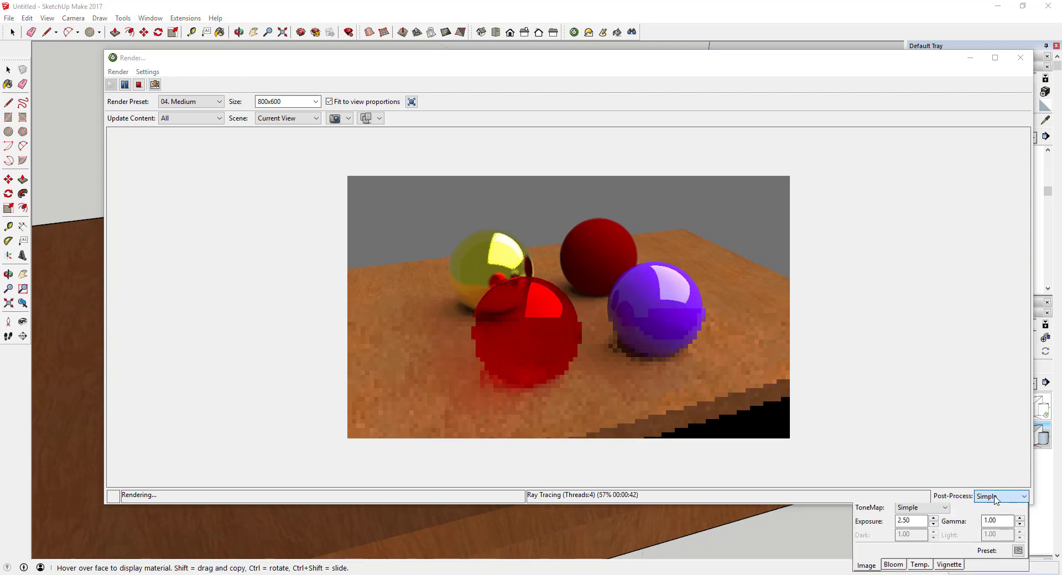
left_click_drag(918, 525, 861, 524)
type("2.")
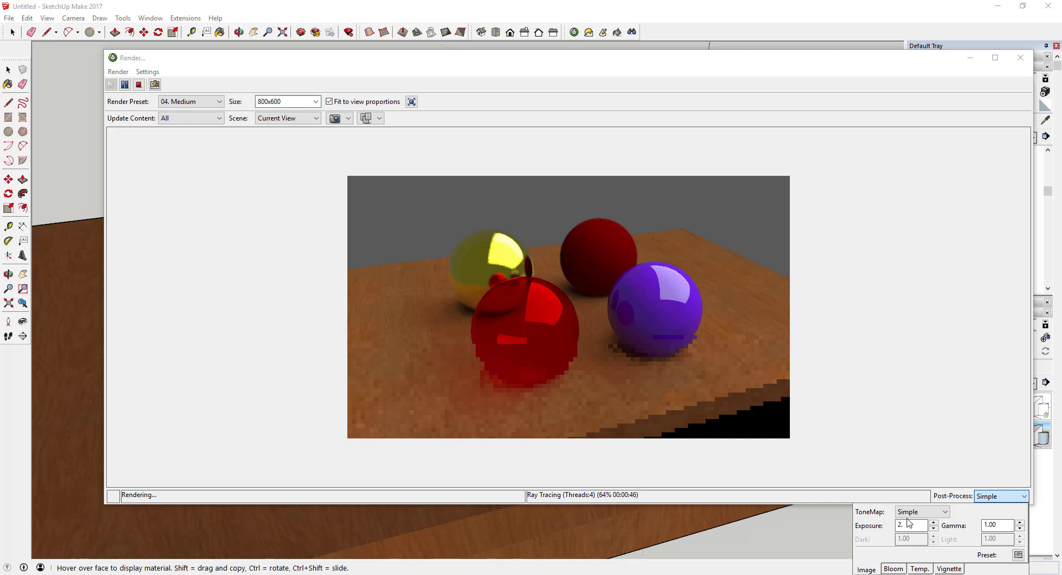
left_click_drag(910, 524, 861, 524)
type("3")
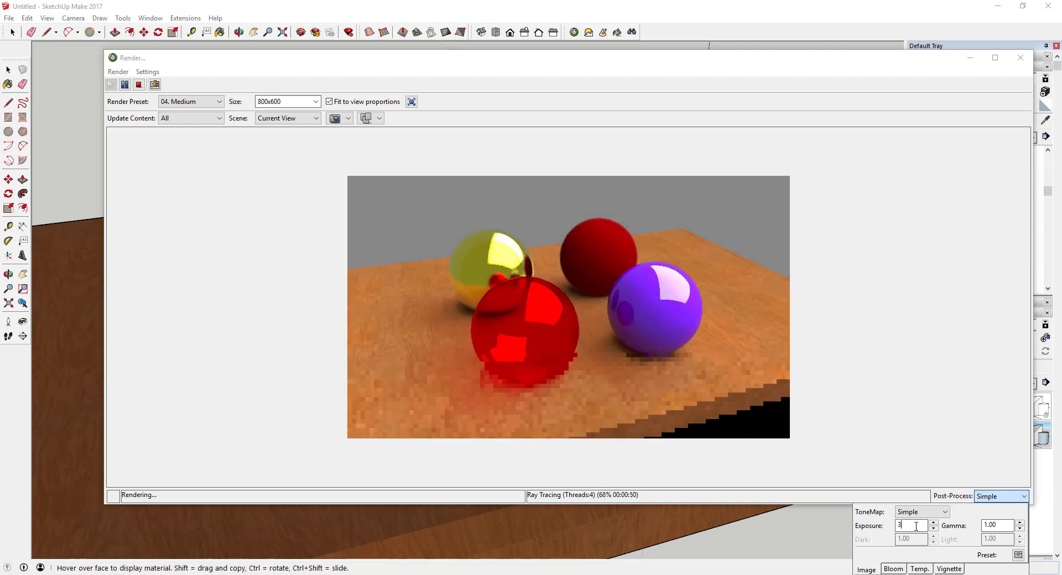
left_click_drag(916, 526, 888, 554)
type("2")
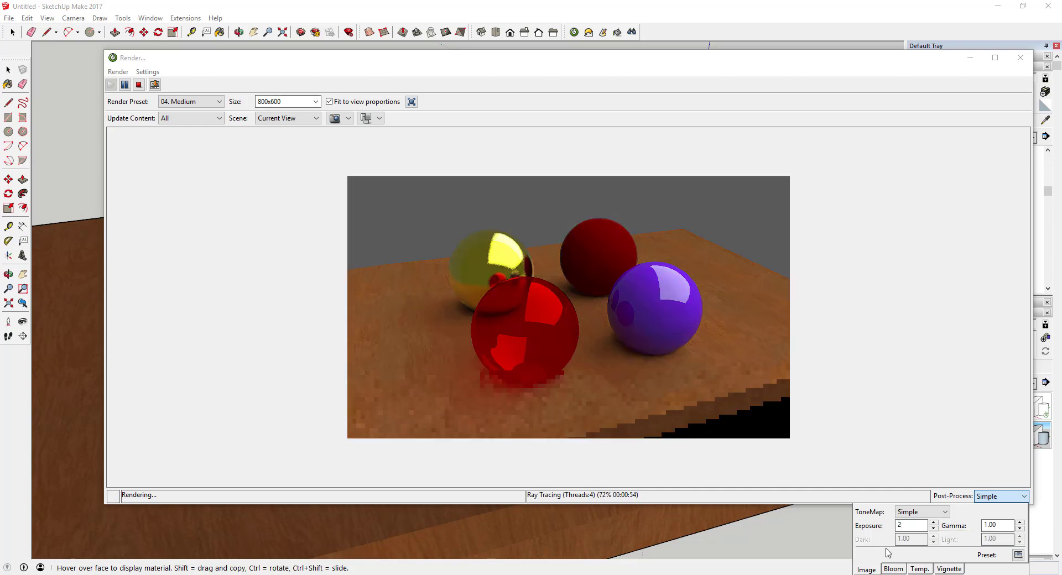
left_click_drag(913, 526, 861, 528)
type("1.5")
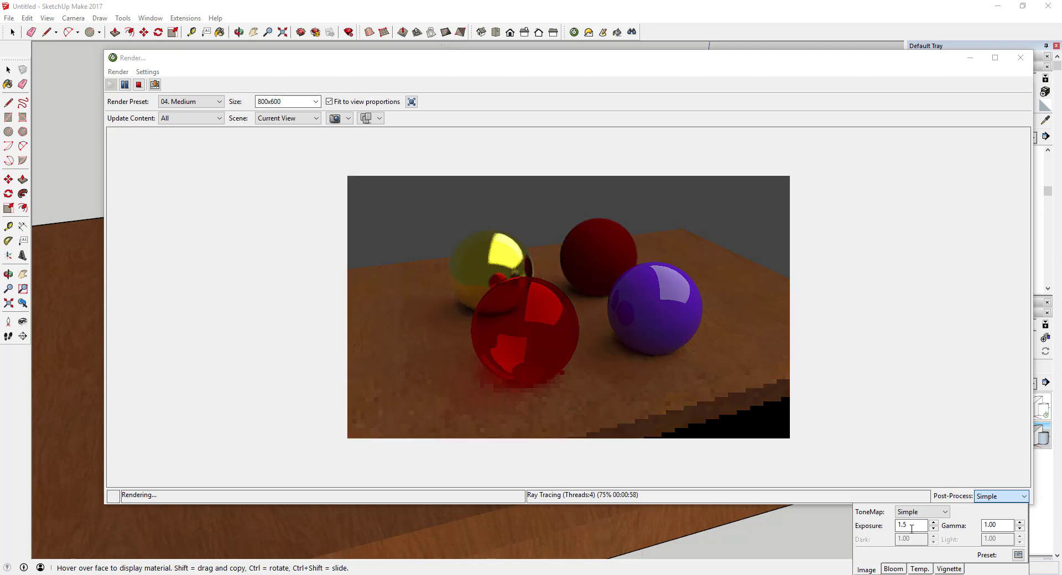
Try an exposure of 2 in the render's post-process settings with the Simple tone map.
left_click_drag(912, 528, 870, 525)
type("2")
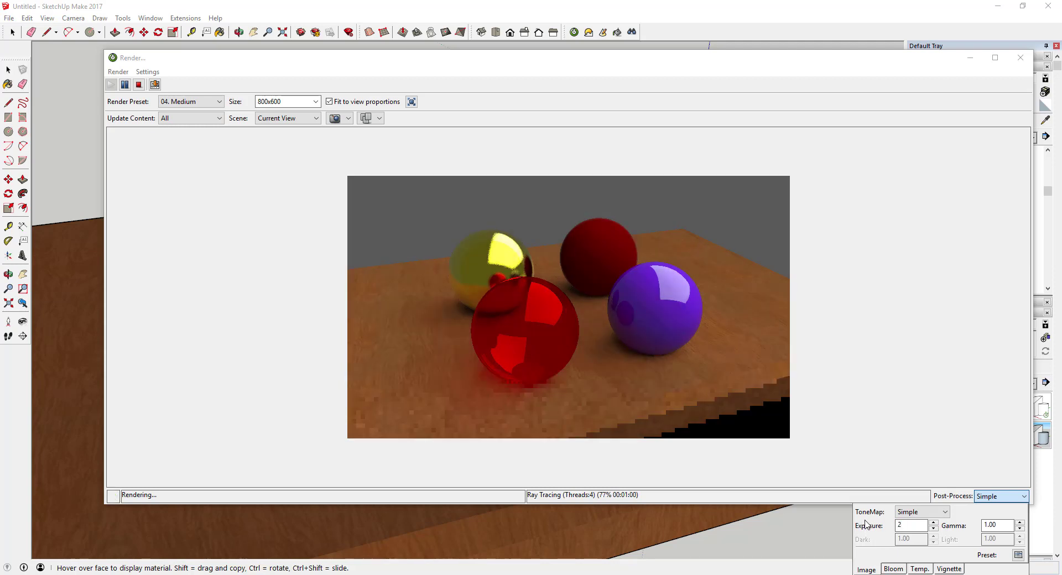
left_click_drag(905, 527, 891, 530)
left_click(839, 291)
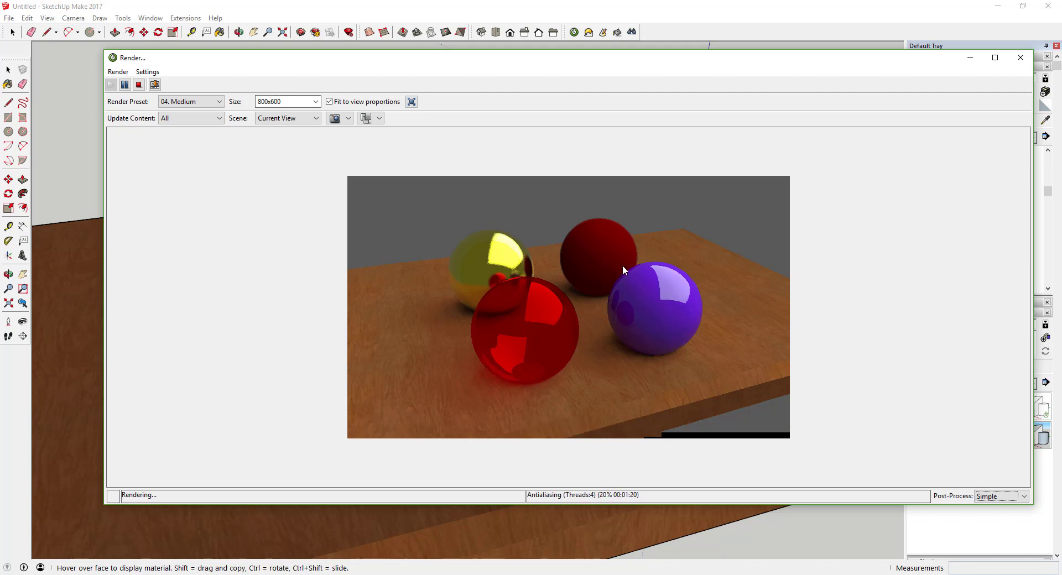
Set the render's post-process exposure to 2.5.
left_click(1009, 497)
left_click(916, 528)
type("2.")
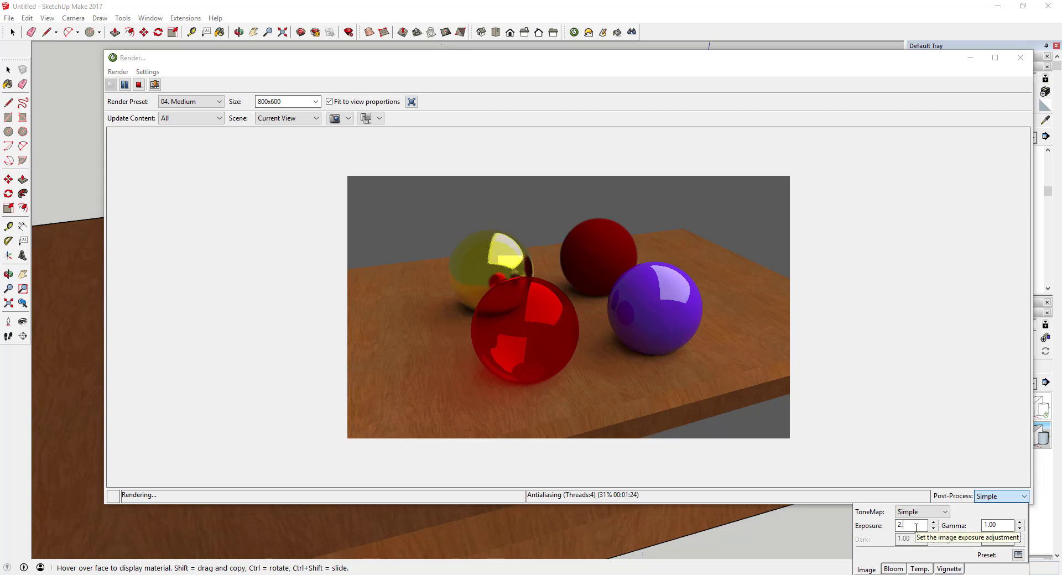
type("5")
left_click(870, 285)
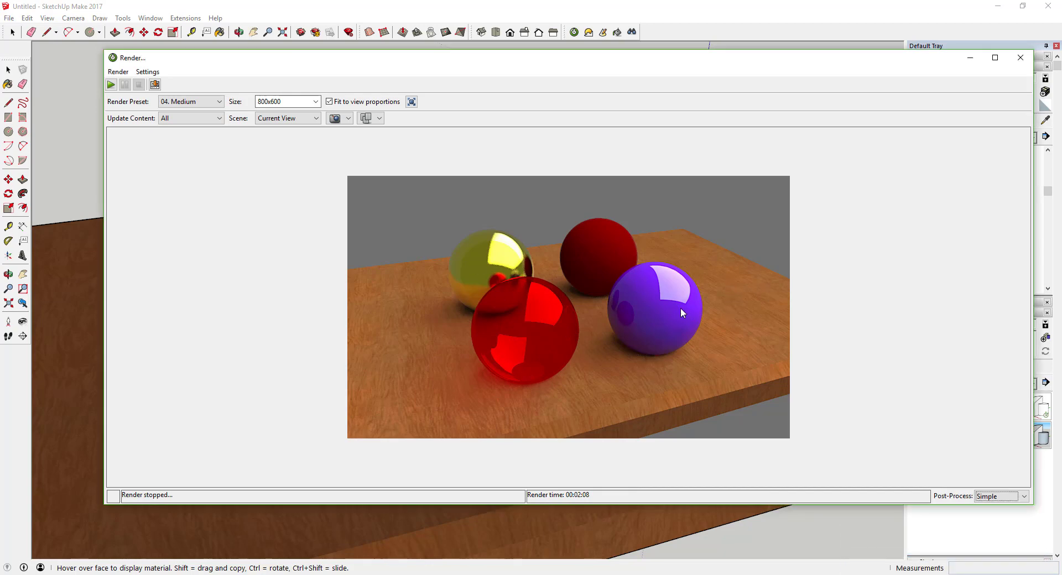
Save the finished render as a JPG image in the studioLight folder.
left_click(155, 84)
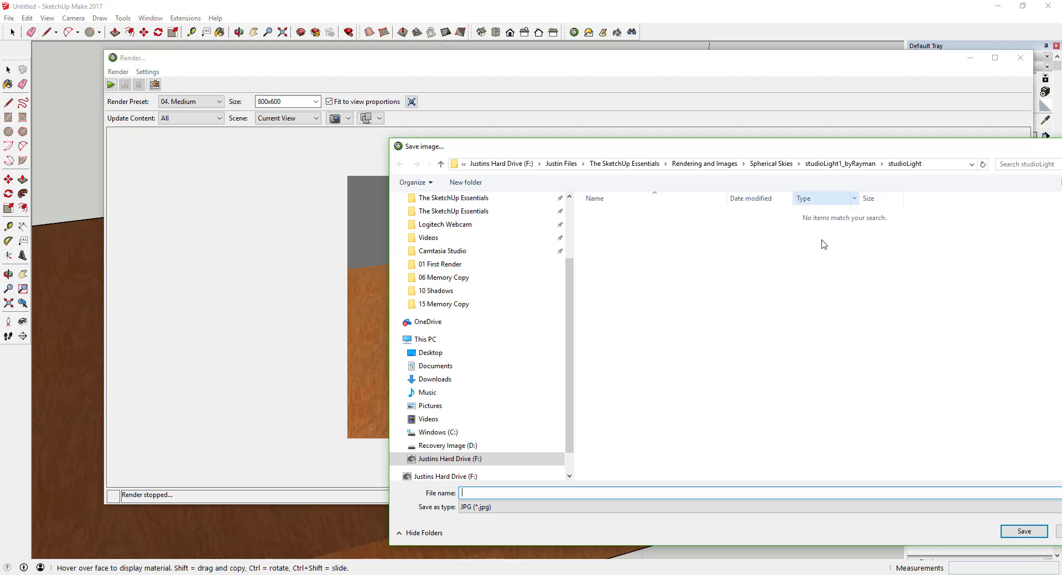
left_click(707, 507)
left_click(711, 519)
left_click(1024, 531)
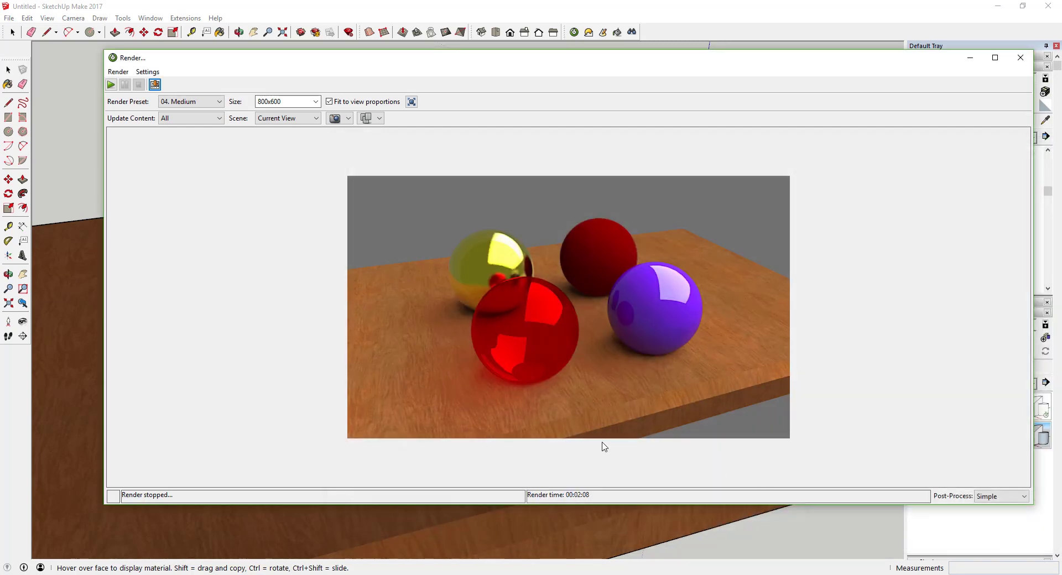